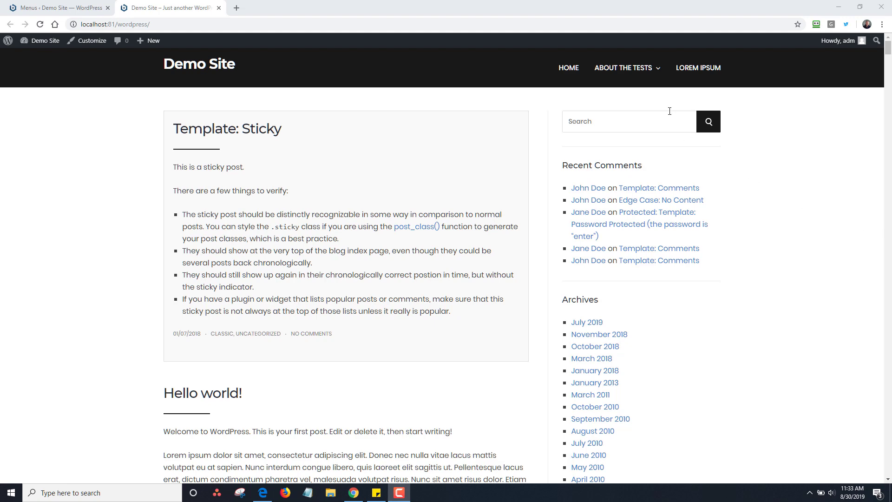
# Browse the About The Tests and Lorem Ipsum sample pages, then return to the home page
pyautogui.click(638, 75)
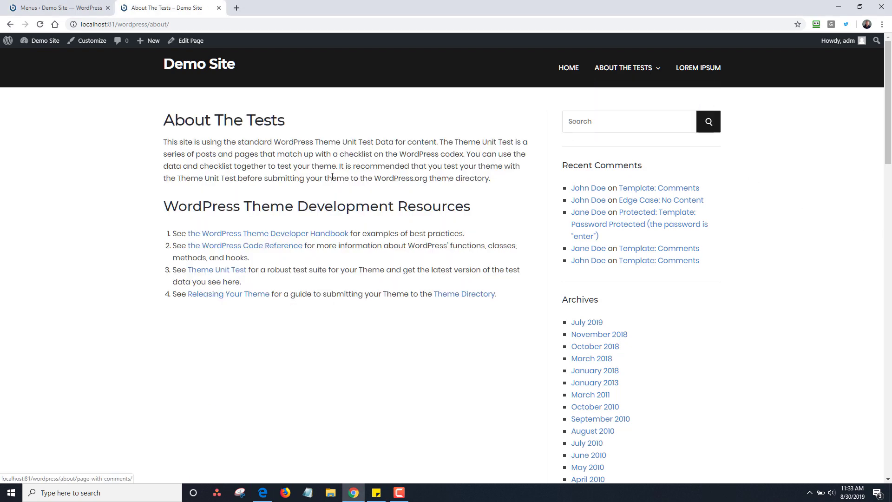
pyautogui.click(692, 72)
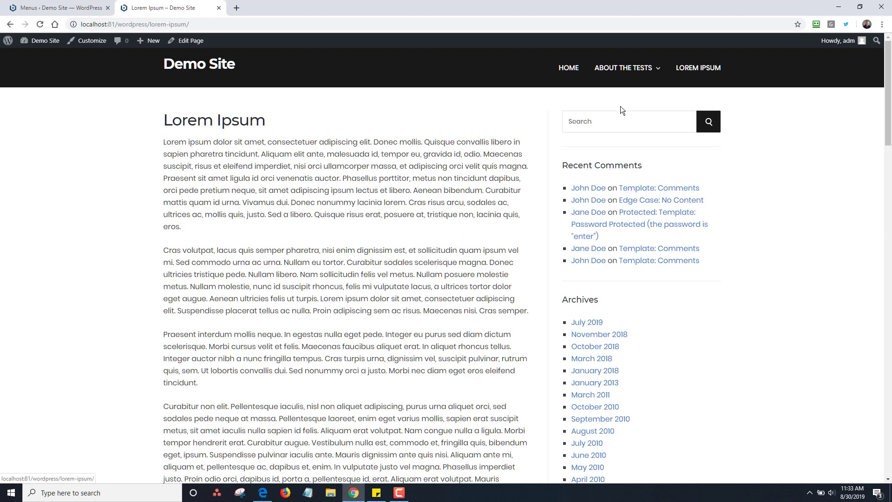
pyautogui.click(215, 64)
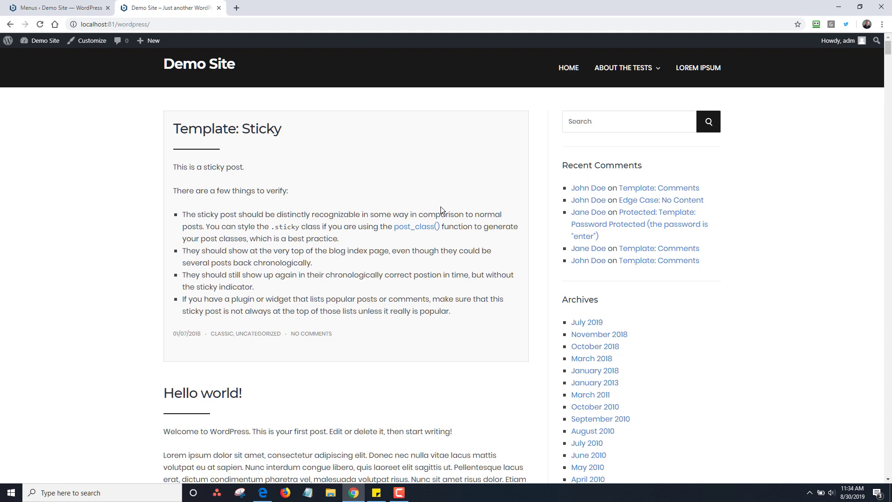
# Create a new page titled 'One Page Demo' using the Full Width template
pyautogui.moveTo(148, 47)
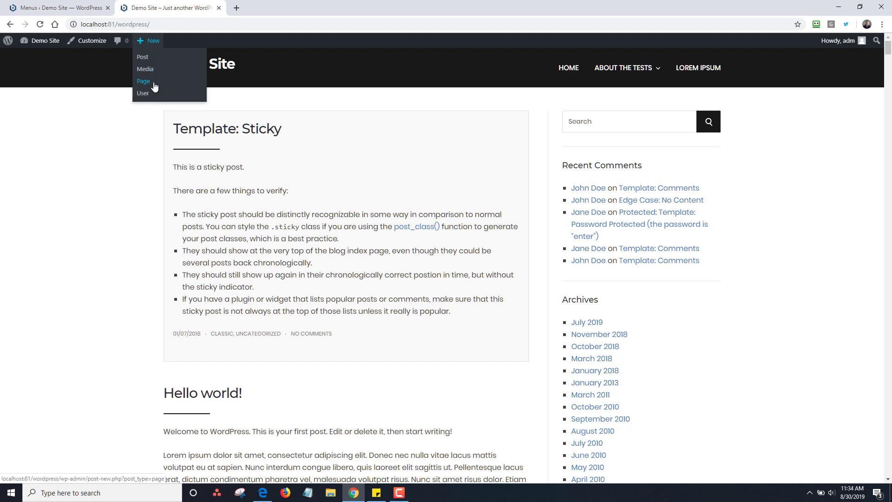
pyautogui.click(150, 80)
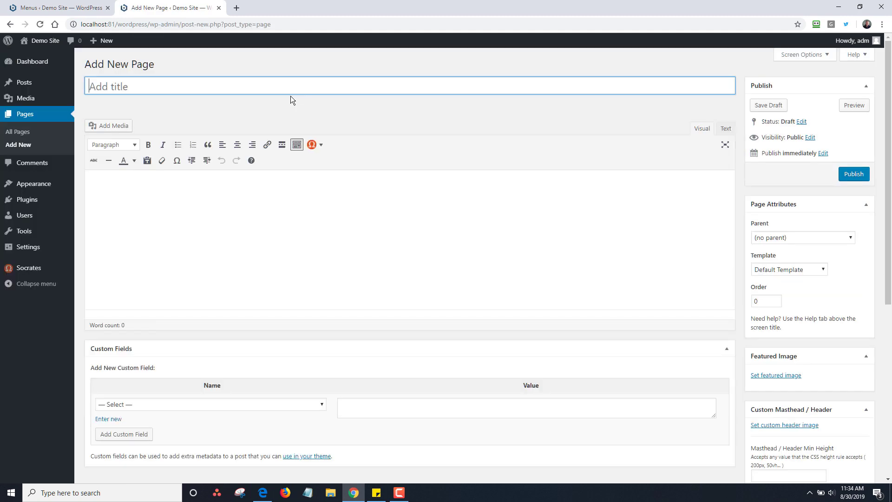
pyautogui.write('One Page Demo')
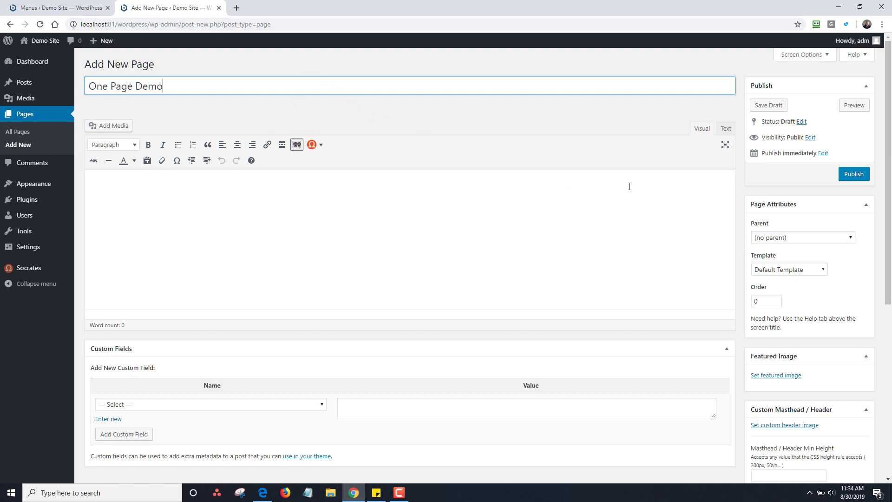
pyautogui.click(792, 272)
pyautogui.click(792, 287)
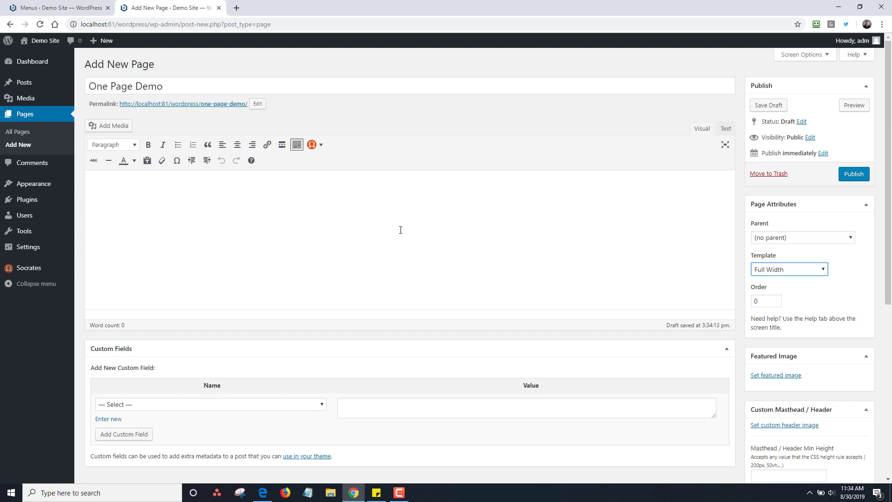
# Insert two Lorem Content shortcode blocks and split them into separate paragraphs
pyautogui.click(321, 144)
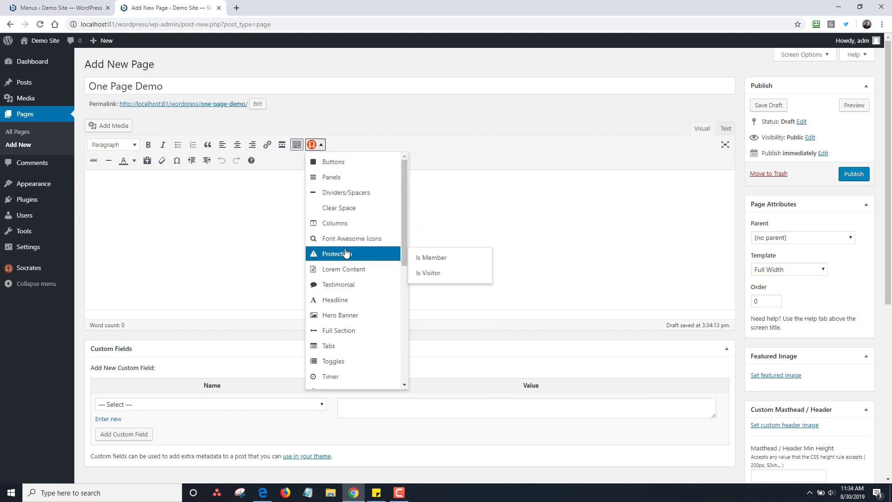
pyautogui.click(355, 271)
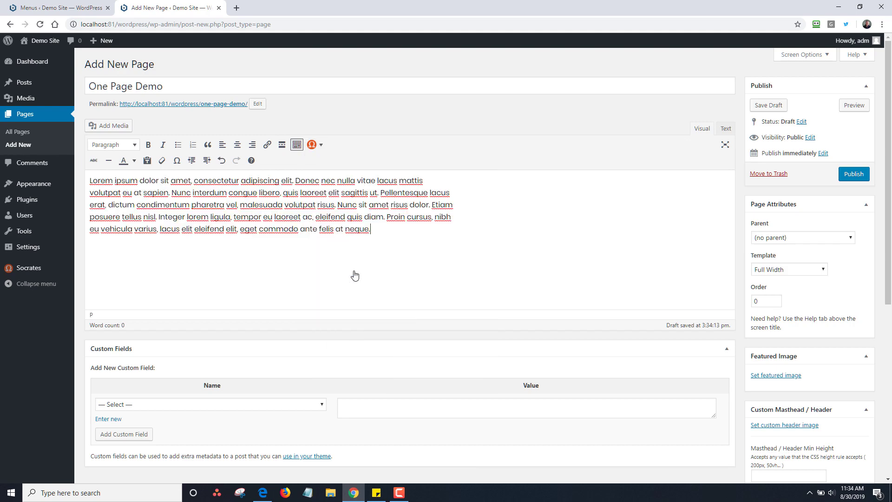
pyautogui.click(312, 145)
pyautogui.click(339, 269)
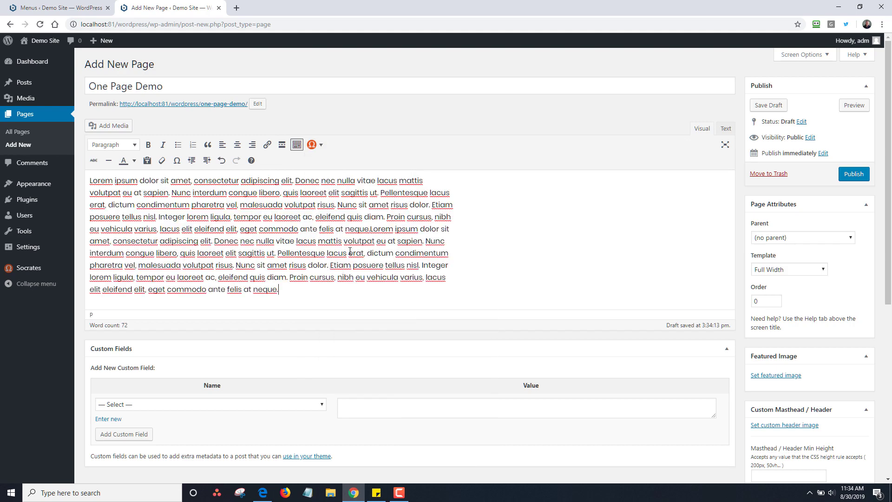
pyautogui.click(372, 228)
pyautogui.press('Return')
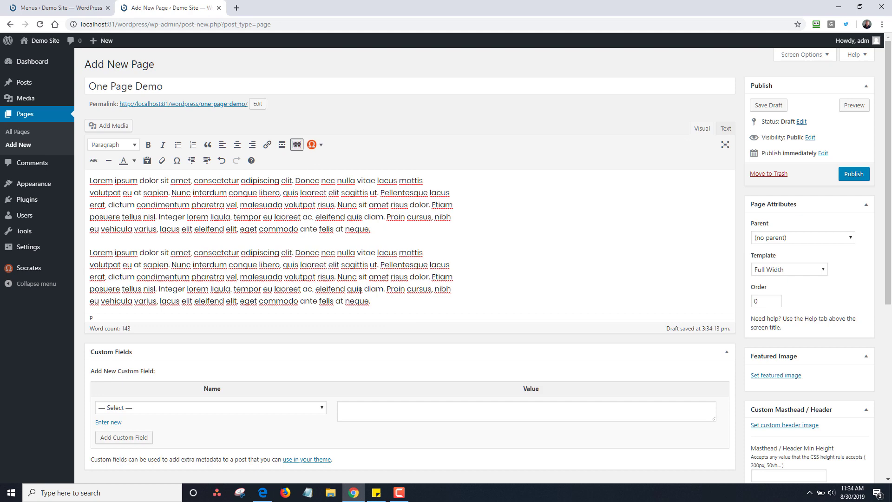
# Copy the lorem paragraphs and paste them twice to lengthen the page body
pyautogui.hotkey('ctrl', 'a')
pyautogui.hotkey('ctrl', 'c')
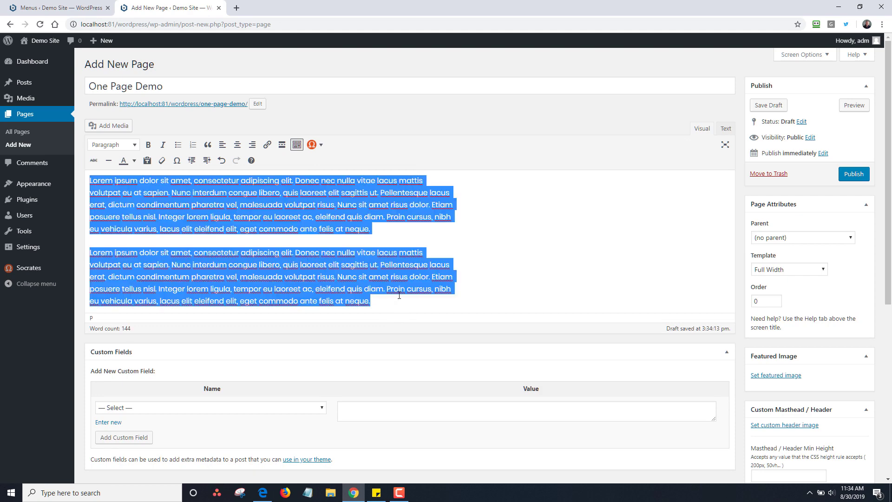
pyautogui.press('Right')
pyautogui.press('Return')
pyautogui.hotkey('ctrl', 'v')
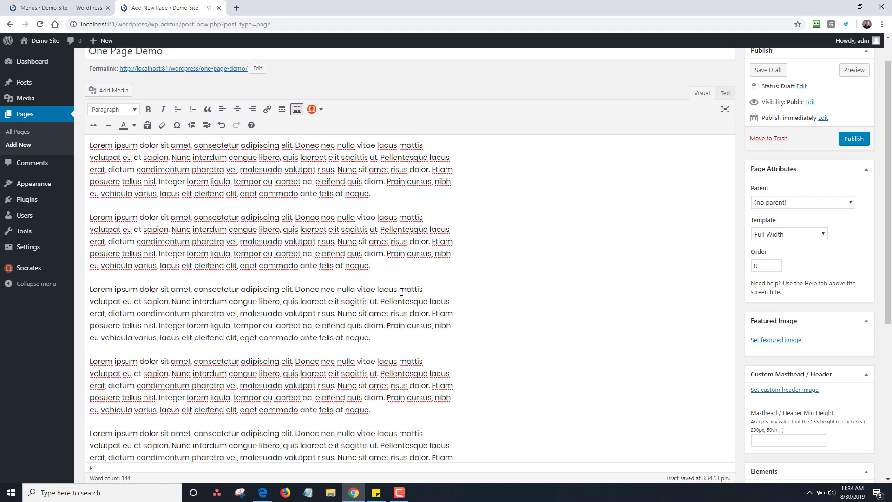
pyautogui.hotkey('ctrl', 'v')
pyautogui.hotkey('ctrl', 'v')
pyautogui.hotkey('ctrl', 'v')
pyautogui.hotkey('ctrl', 'v')
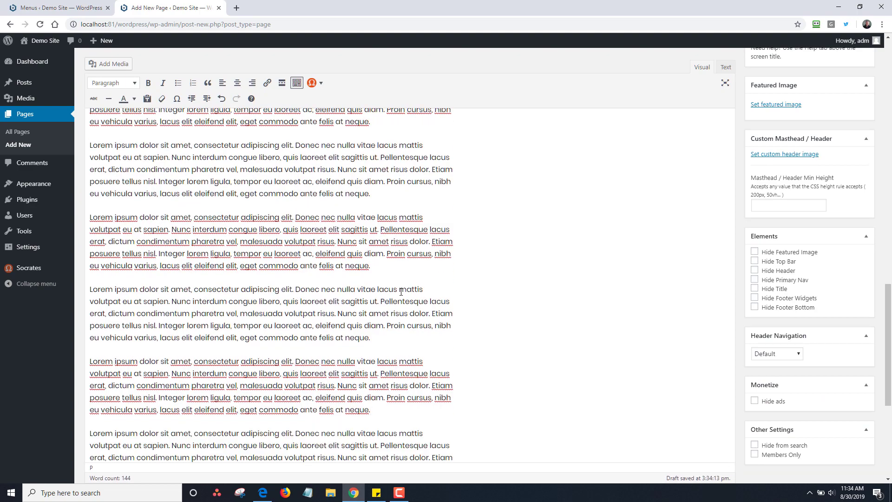
pyautogui.moveTo(887, 334); pyautogui.dragTo(890, 68)
pyautogui.scroll(-4, 476, 211)
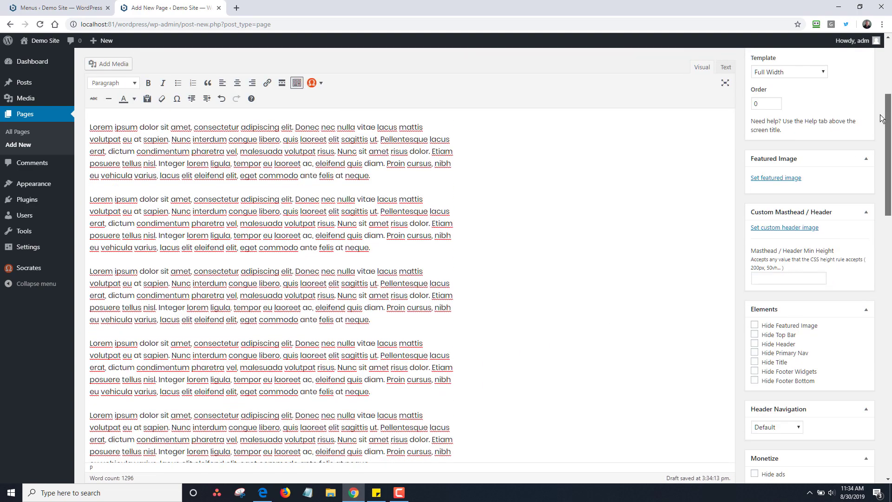
# Add an ABOUT Heading 2 after the first paragraph
pyautogui.click(392, 177)
pyautogui.press('Return')
pyautogui.write('ABOUT')
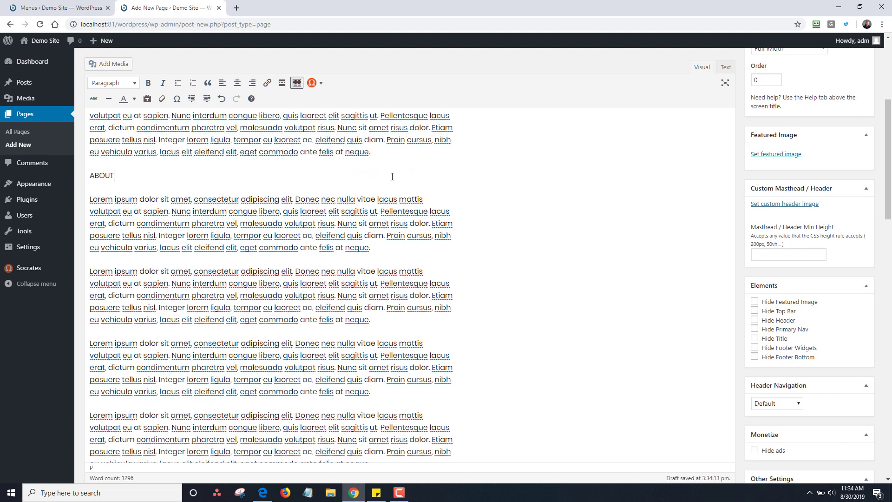
pyautogui.moveTo(140, 176); pyautogui.dragTo(76, 178)
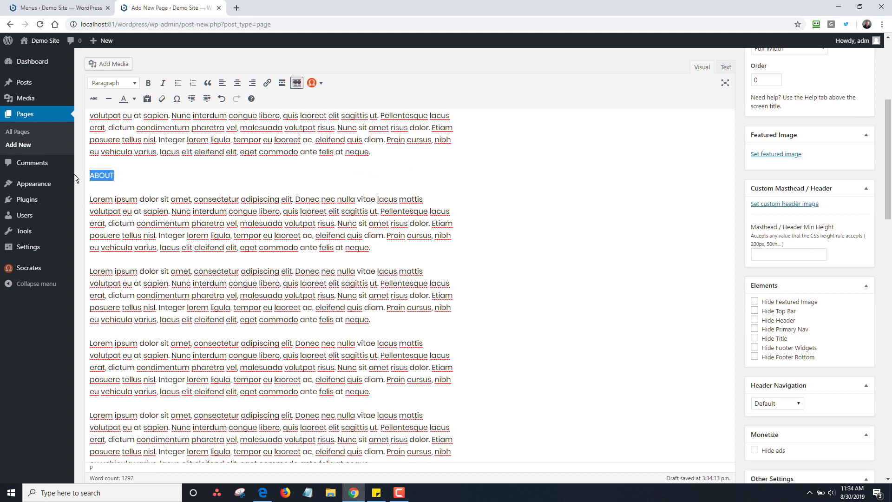
pyautogui.click(114, 85)
pyautogui.click(139, 148)
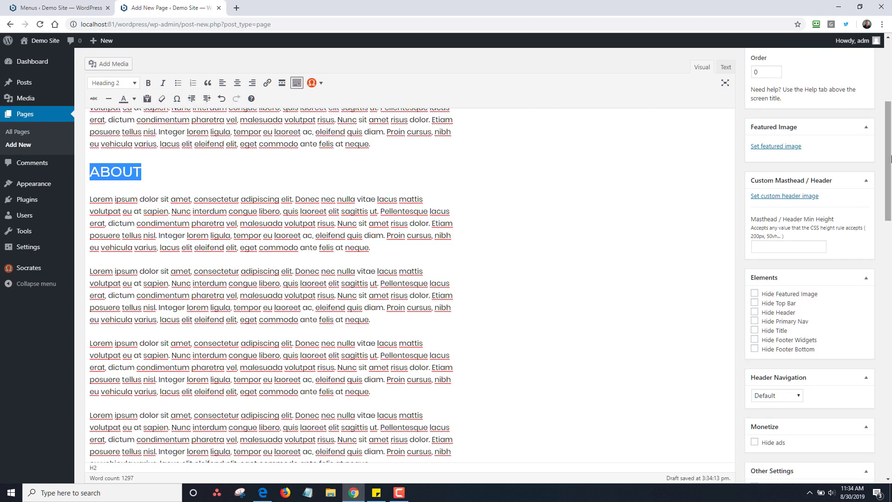
# Add a SERVICES Heading 2 after a later paragraph
pyautogui.moveTo(889, 158); pyautogui.dragTo(888, 257)
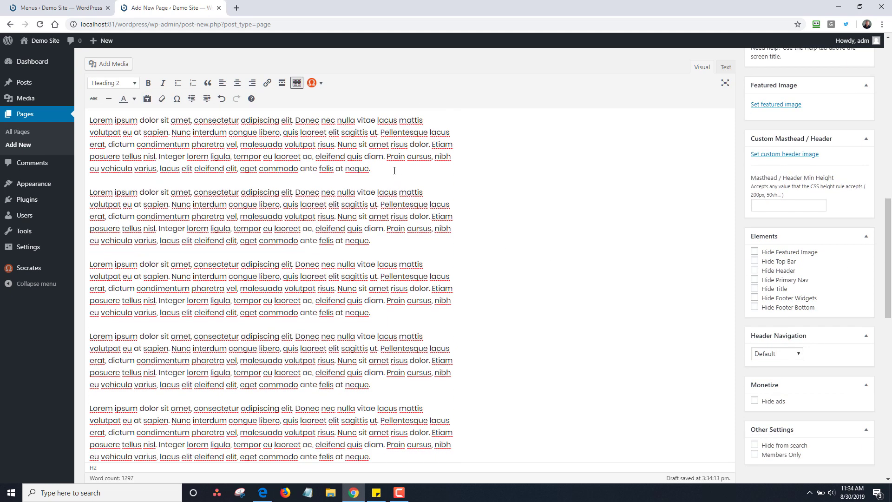
pyautogui.click(394, 171)
pyautogui.press('Return')
pyautogui.write('SERVI')
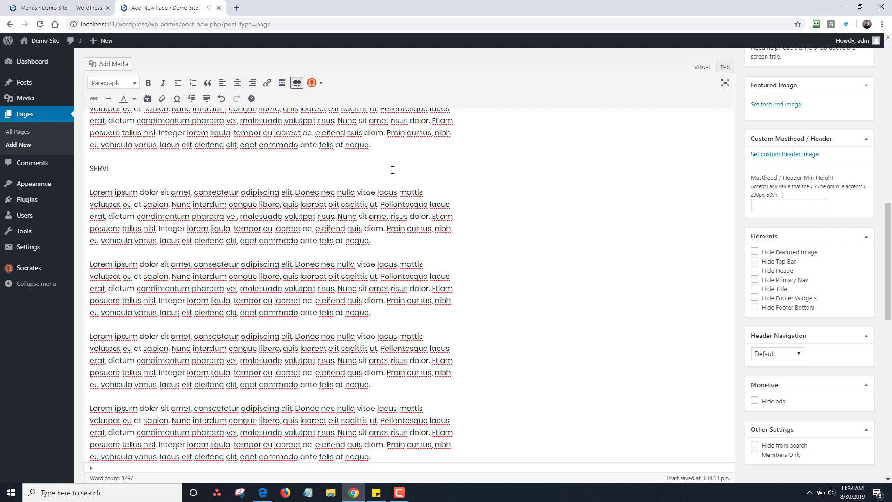
pyautogui.write('CES')
pyautogui.moveTo(128, 169); pyautogui.dragTo(79, 169)
pyautogui.click(113, 82)
pyautogui.click(127, 148)
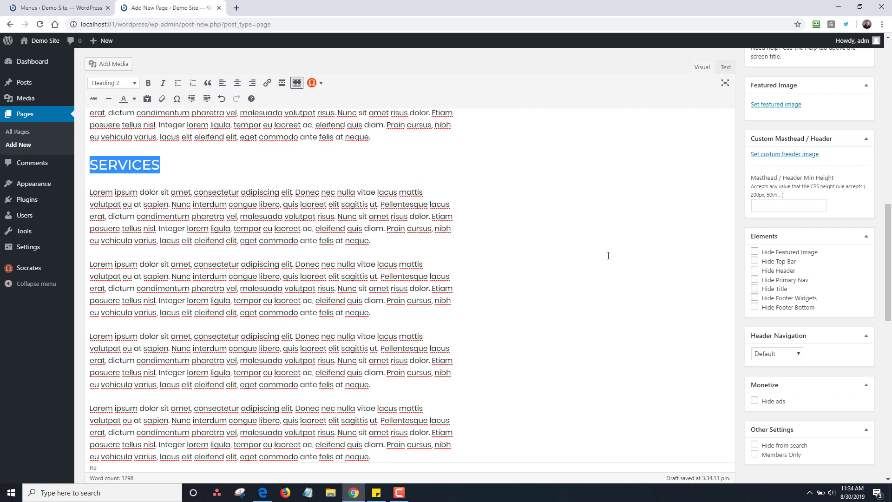
# Add a CONTACT Heading 2 in a lower part of the text
pyautogui.scroll(-5, 467, 301)
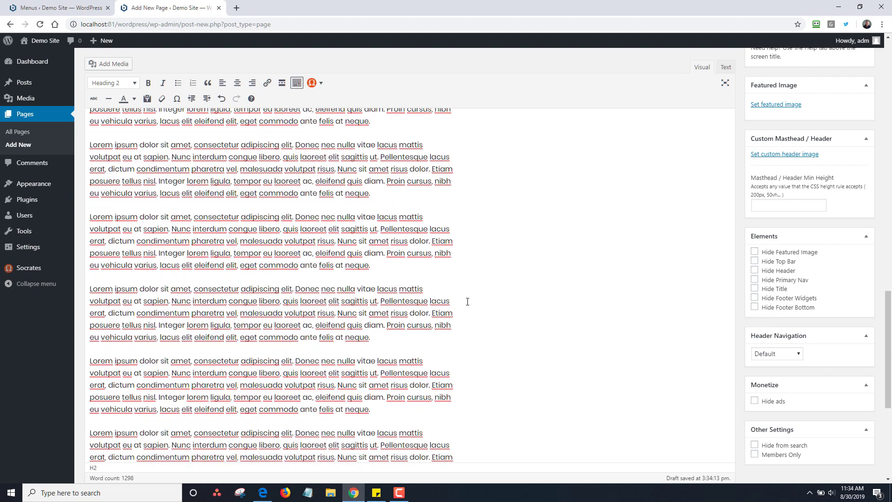
pyautogui.click(406, 288)
pyautogui.press('Return')
pyautogui.write('C')
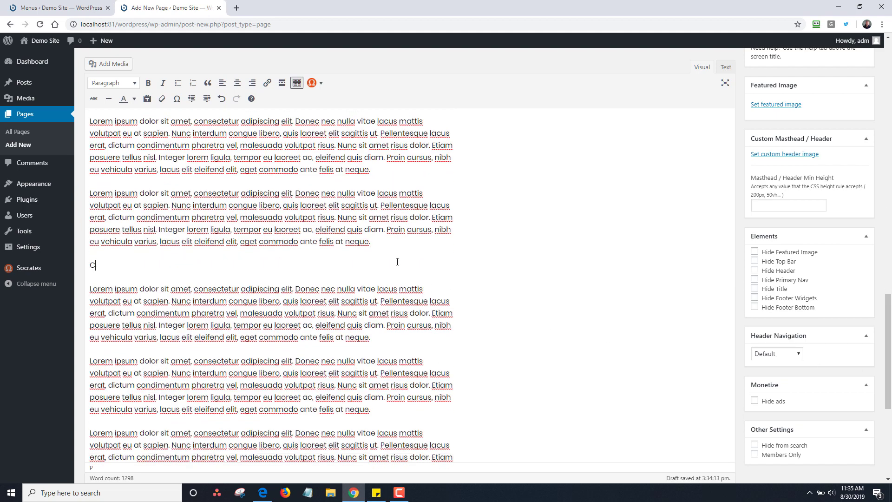
pyautogui.write('ONTACT')
pyautogui.moveTo(123, 264); pyautogui.dragTo(73, 263)
pyautogui.click(113, 82)
pyautogui.click(133, 144)
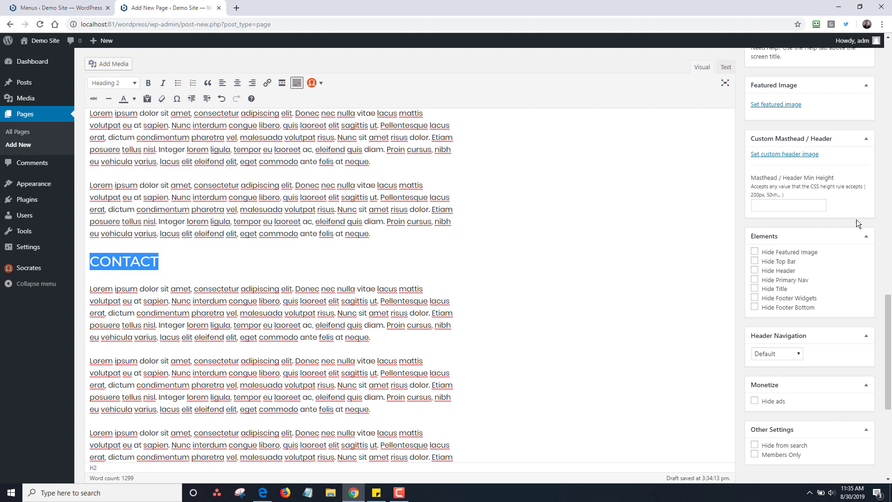
pyautogui.moveTo(888, 348); pyautogui.dragTo(890, 65)
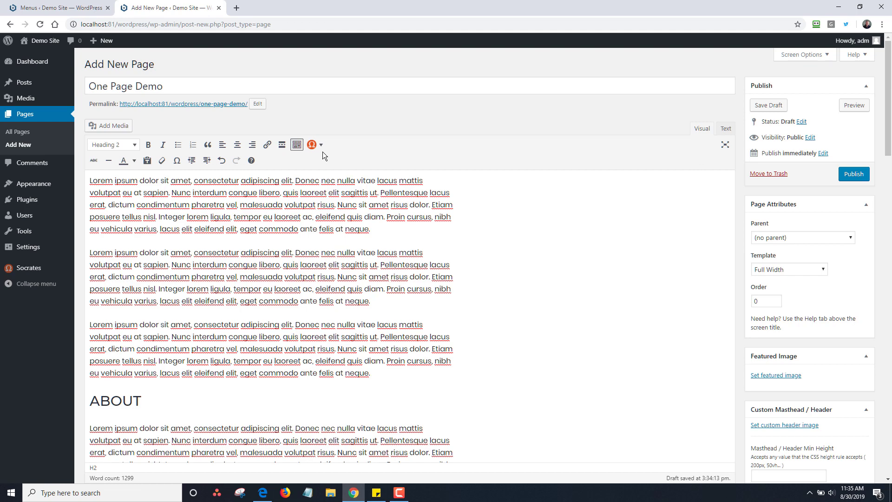
# Insert a div element shortcode above ABOUT and set its id to 'about'
pyautogui.click(393, 374)
pyautogui.press('Return')
pyautogui.click(320, 121)
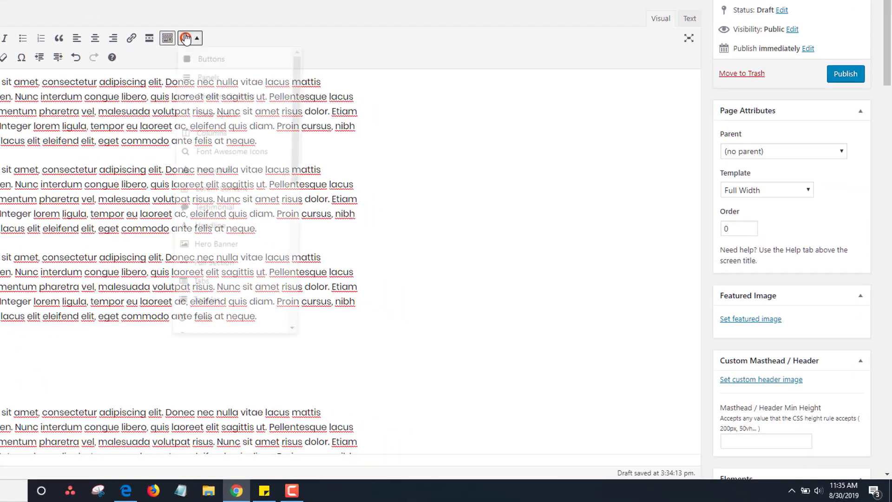
pyautogui.moveTo(358, 144)
pyautogui.scroll(-6, 252, 213)
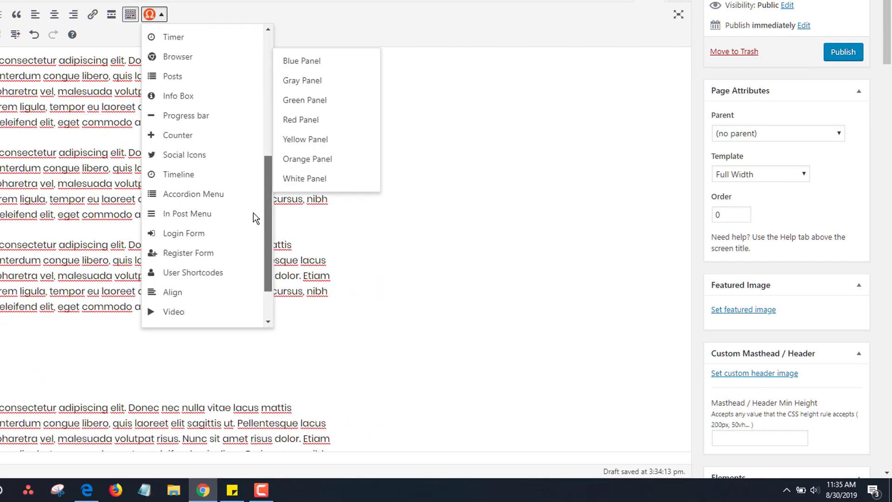
pyautogui.click(229, 314)
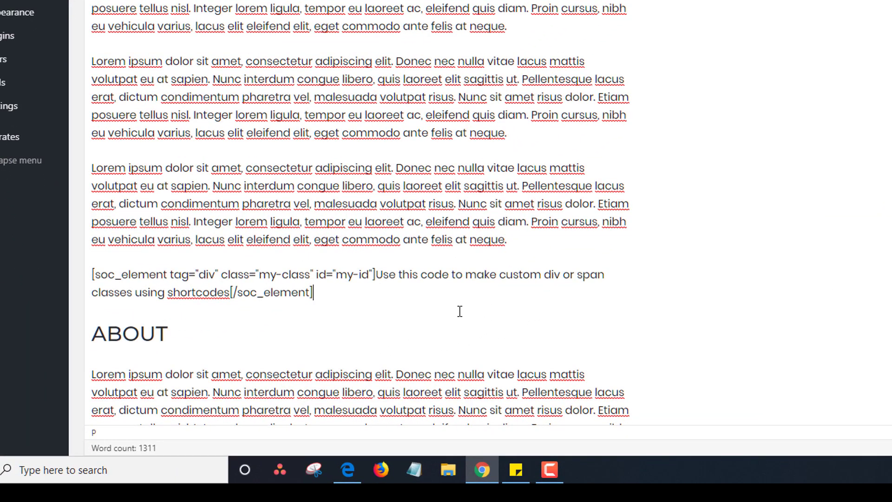
pyautogui.moveTo(336, 275); pyautogui.dragTo(369, 276)
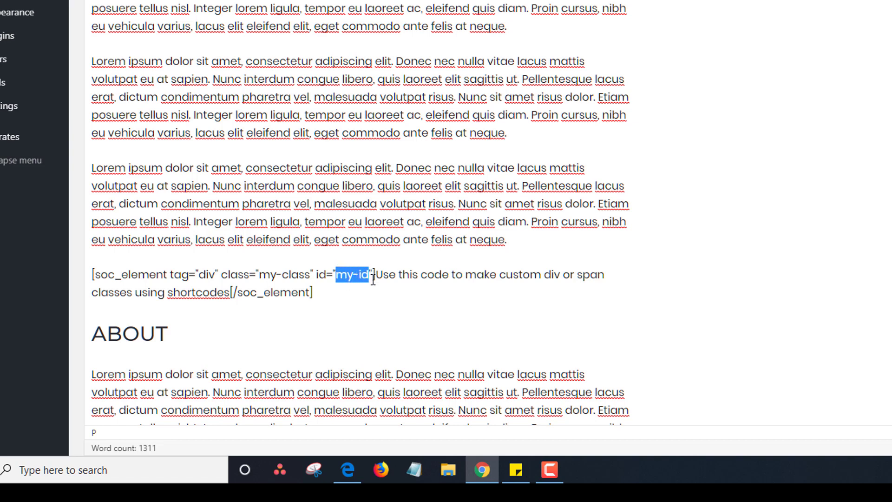
pyautogui.write('ABOUT')
pyautogui.press('BackSpace')
pyautogui.press('BackSpace')
pyautogui.press('BackSpace')
pyautogui.press('BackSpace')
pyautogui.press('BackSpace')
pyautogui.write('about')
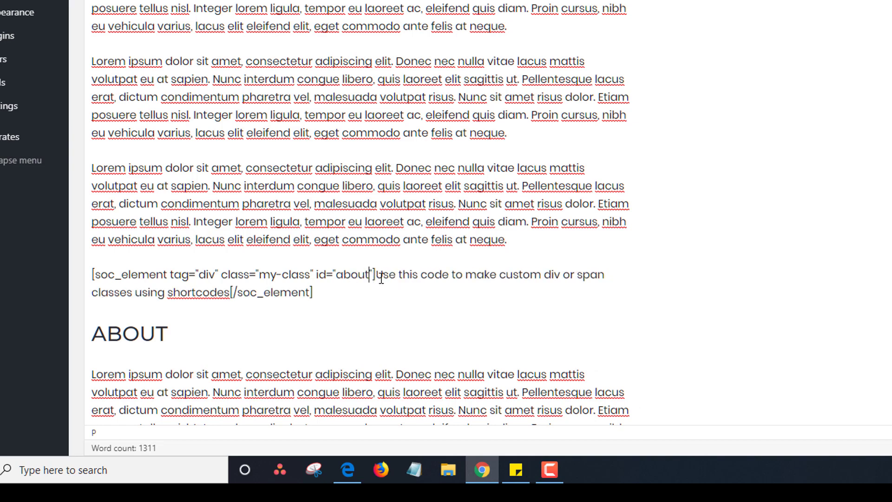
# Delete the shortcode's placeholder sentence and its closing [/soc_element] tag
pyautogui.moveTo(377, 275); pyautogui.dragTo(230, 297)
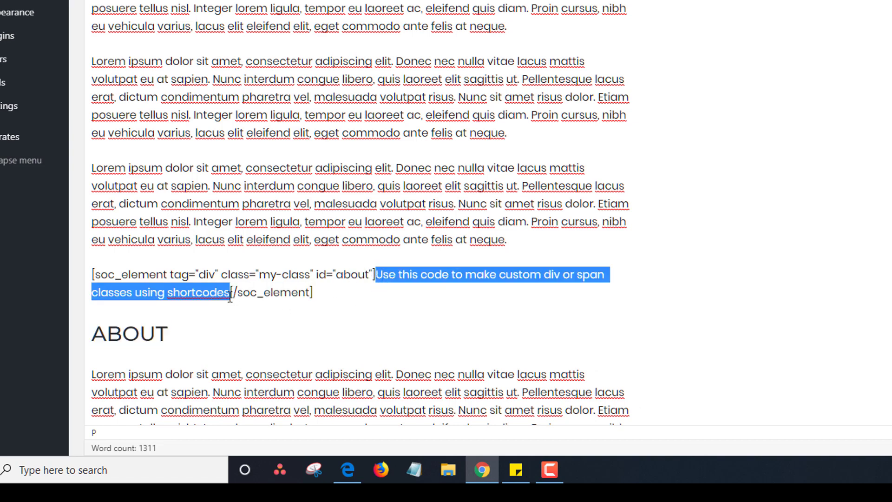
pyautogui.press('BackSpace')
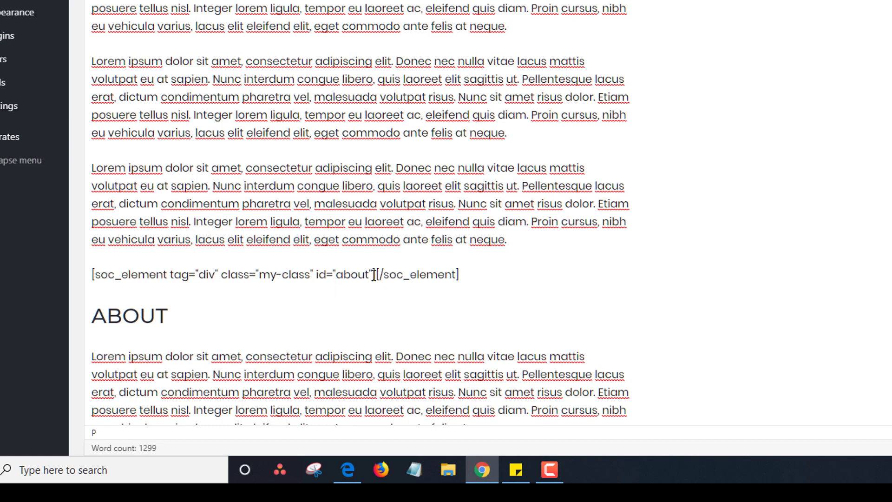
pyautogui.moveTo(376, 275); pyautogui.dragTo(463, 277)
pyautogui.hotkey('ctrl', 'c')
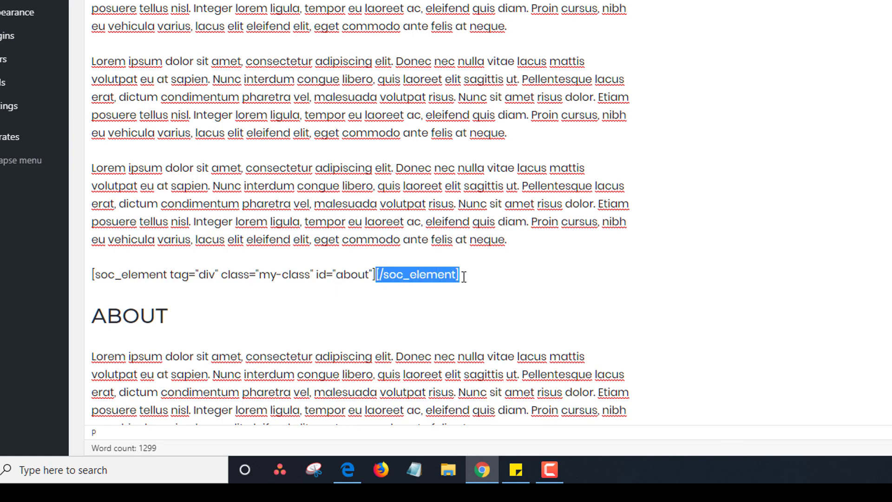
pyautogui.press('BackSpace')
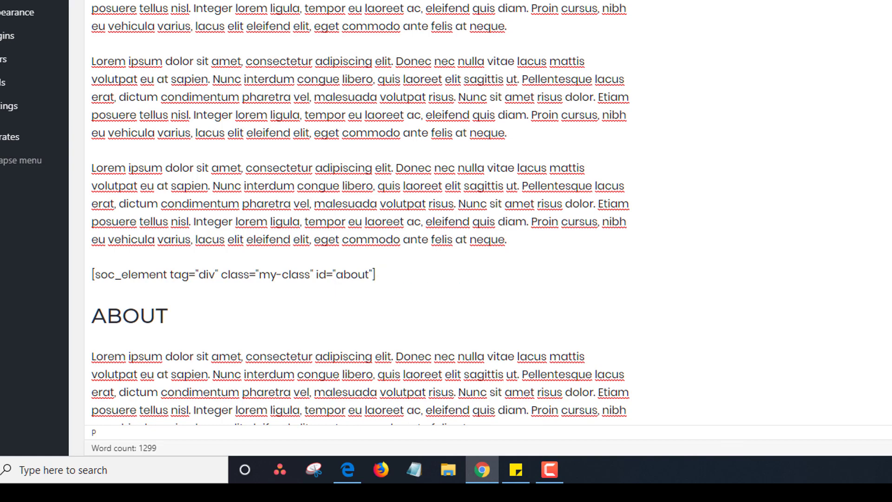
# Paste a closing [/soc_element] tag after the last About paragraph
pyautogui.scroll(-10, 360, 212)
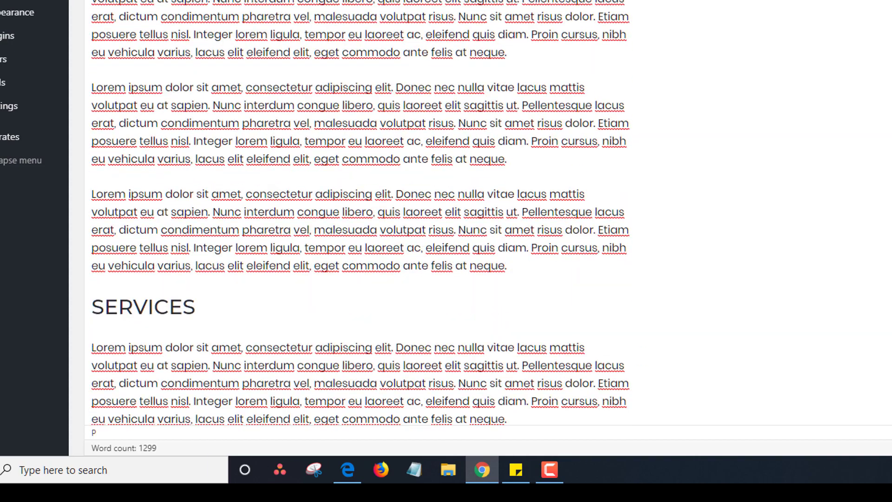
pyautogui.click(551, 268)
pyautogui.press('Return')
pyautogui.hotkey('ctrl', 'v')
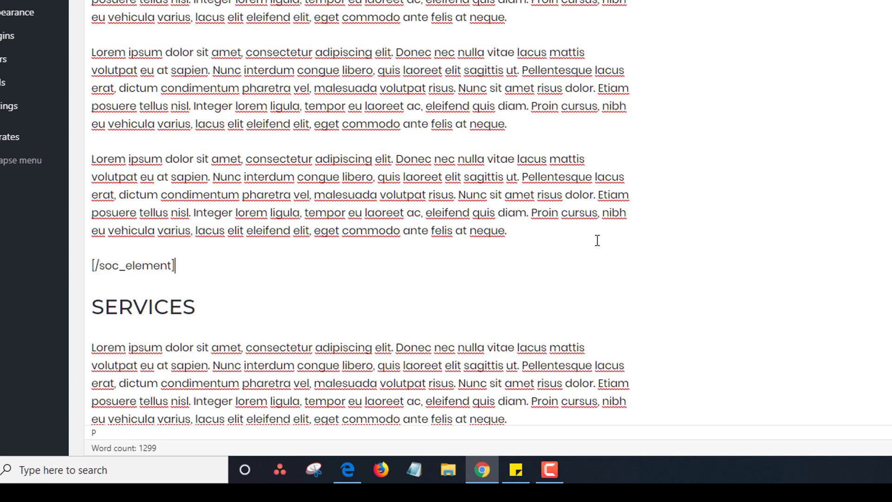
# Change the shortcode class from my-class to about-class and add a blank line below it
pyautogui.scroll(15, 360, 212)
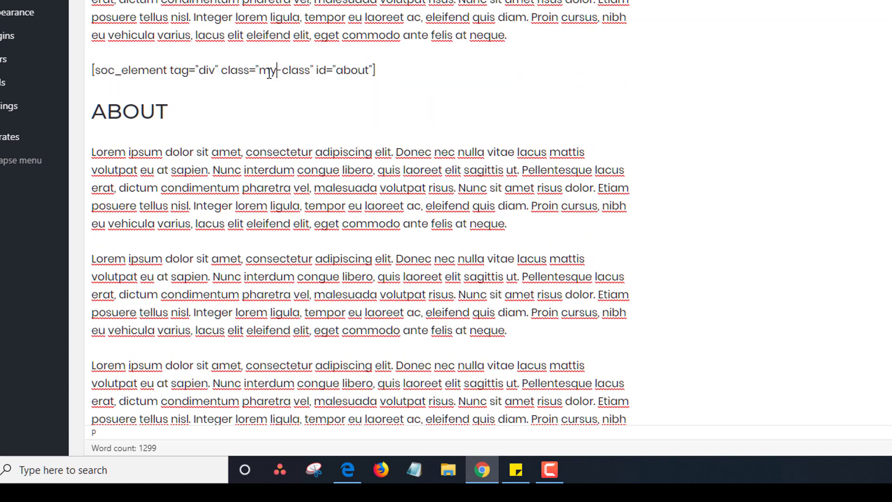
pyautogui.doubleClick(261, 70)
pyautogui.write('about')
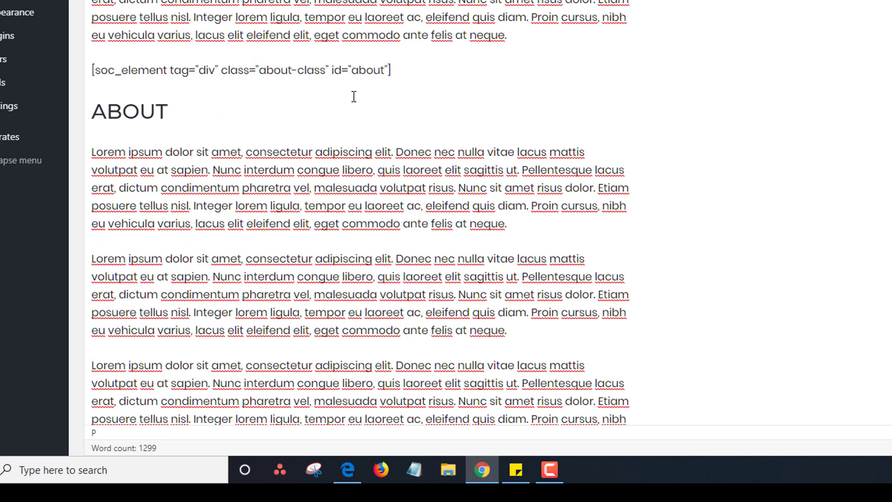
pyautogui.click(407, 70)
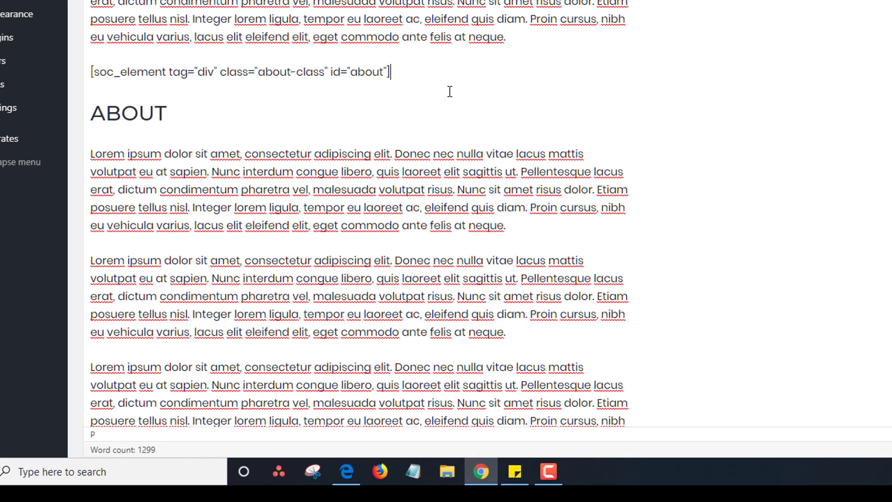
pyautogui.press('Return')
# Open the shortcode list and scroll to the Dividers/Spacers style previews
pyautogui.click(427, 0)
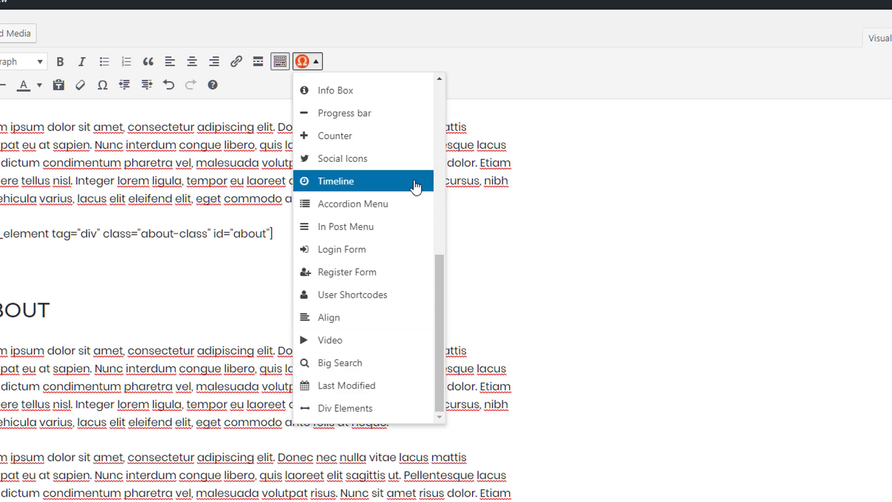
pyautogui.click(440, 124)
pyautogui.moveTo(439, 124); pyautogui.dragTo(436, 107)
# Insert a grey divider, then copy the about shortcode and divider lines after the About closing tag
pyautogui.moveTo(420, 119)
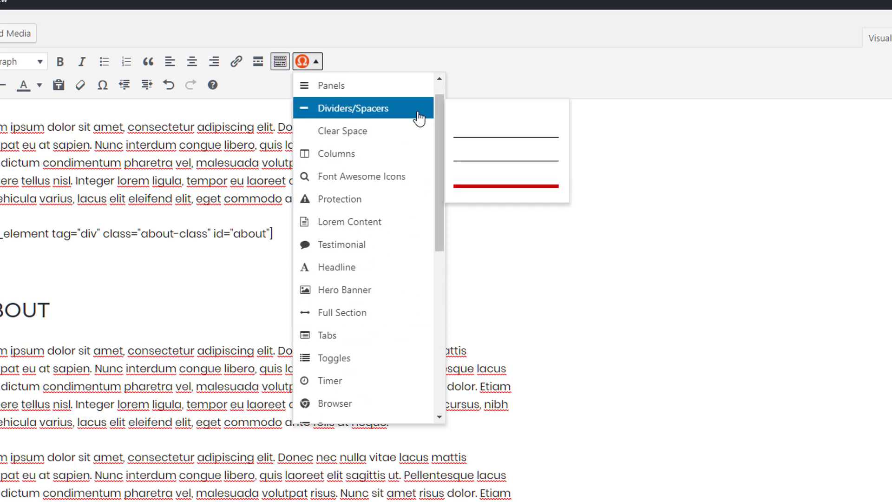
pyautogui.click(485, 158)
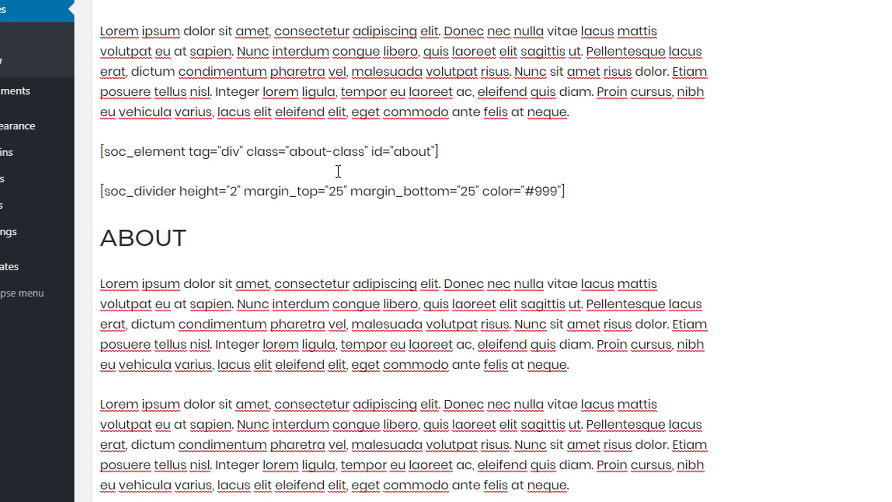
pyautogui.moveTo(594, 195); pyautogui.dragTo(81, 141)
pyautogui.hotkey('ctrl', 'c')
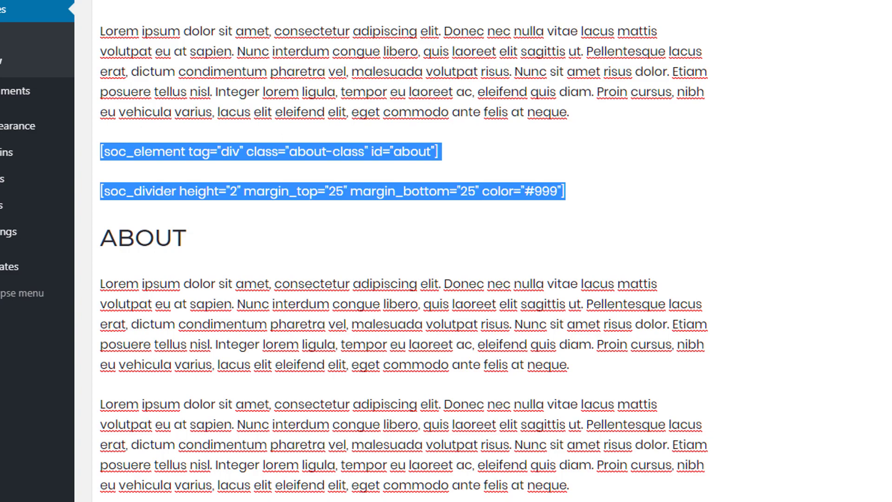
pyautogui.scroll(-10, 346, 345)
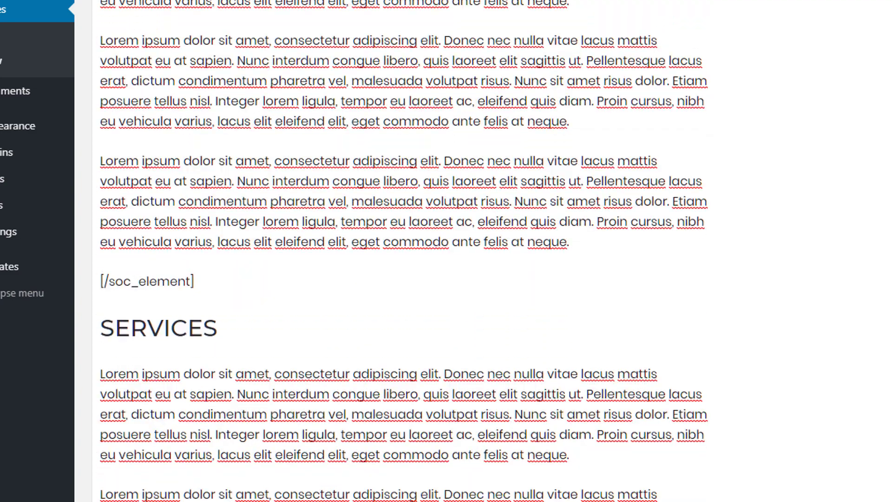
pyautogui.click(259, 282)
pyautogui.press('Return')
pyautogui.hotkey('ctrl', 'v')
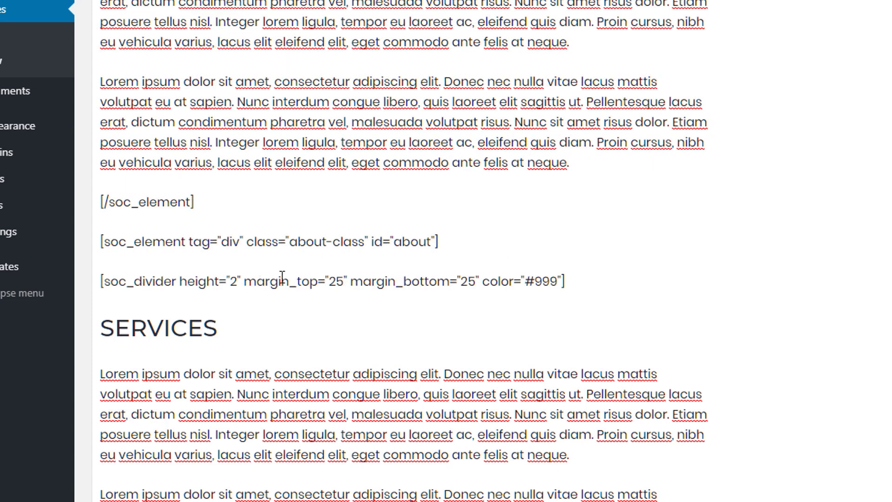
# Change the copied class to services-class and the id to services
pyautogui.moveTo(326, 242); pyautogui.dragTo(291, 245)
pyautogui.write('servi')
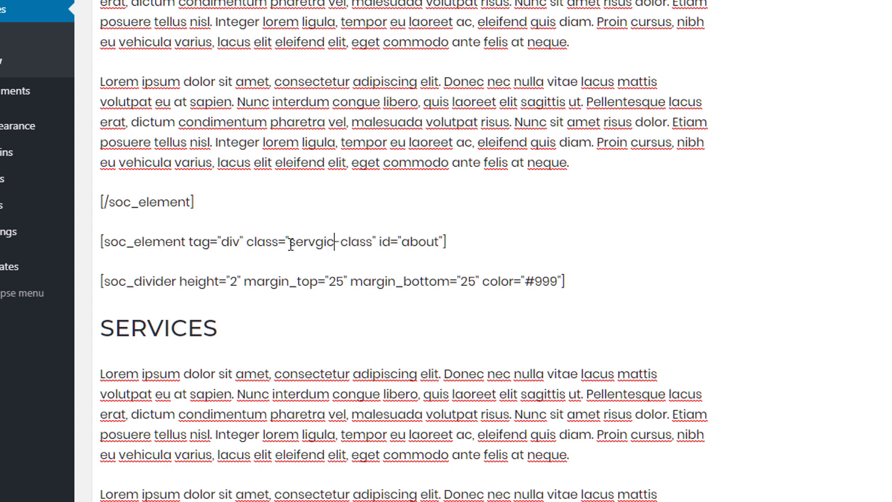
pyautogui.write('ces')
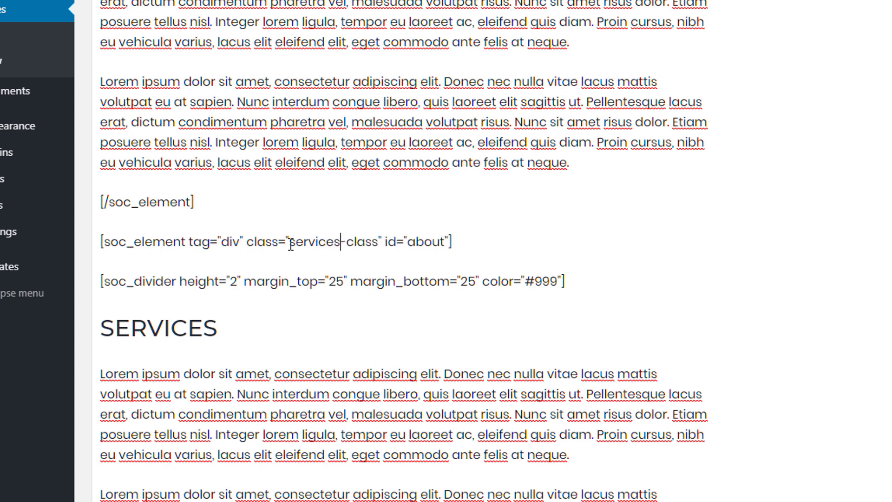
pyautogui.click(445, 242)
pyautogui.press('BackSpace')
pyautogui.press('BackSpace')
pyautogui.press('BackSpace')
pyautogui.press('BackSpace')
pyautogui.press('BackSpace')
pyautogui.write('servfice')
pyautogui.press('BackSpace')
pyautogui.press('BackSpace')
pyautogui.press('BackSpace')
pyautogui.press('BackSpace')
pyautogui.write('ices')
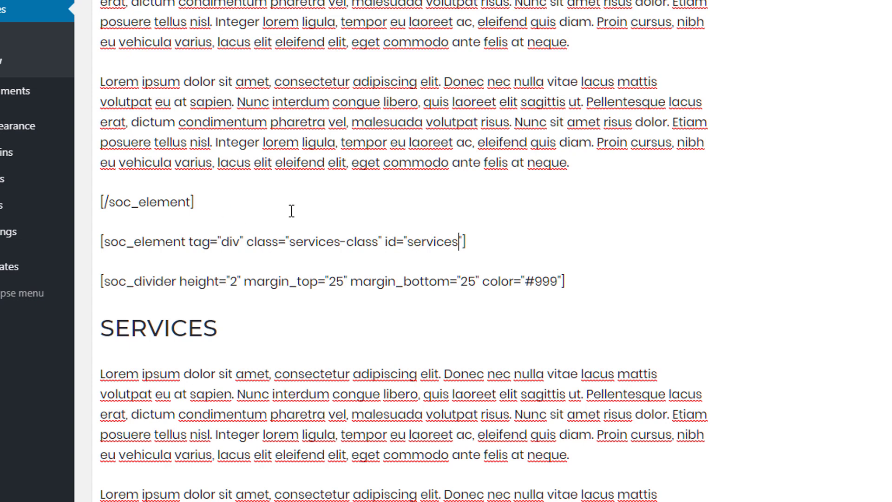
# Duplicate the closing tag, shortcode and divider before CONTACT, with class contact-class and id contact
pyautogui.moveTo(615, 284); pyautogui.dragTo(95, 193)
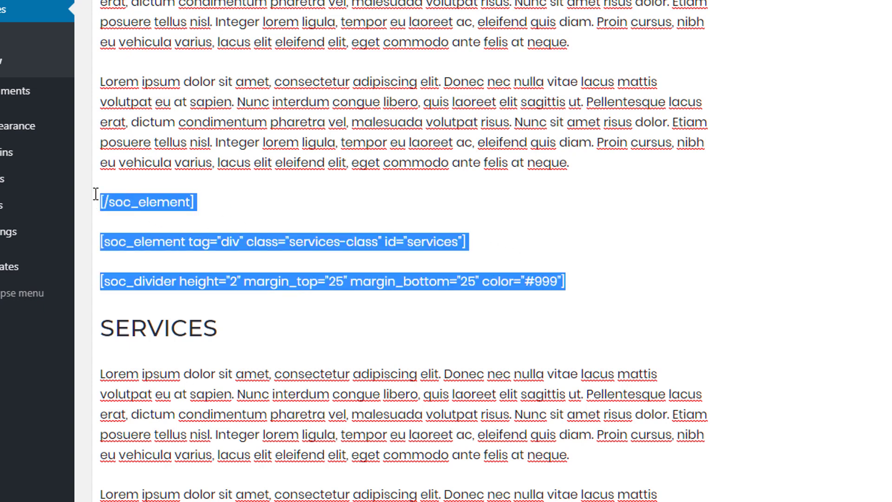
pyautogui.scroll(-10, 403, 251)
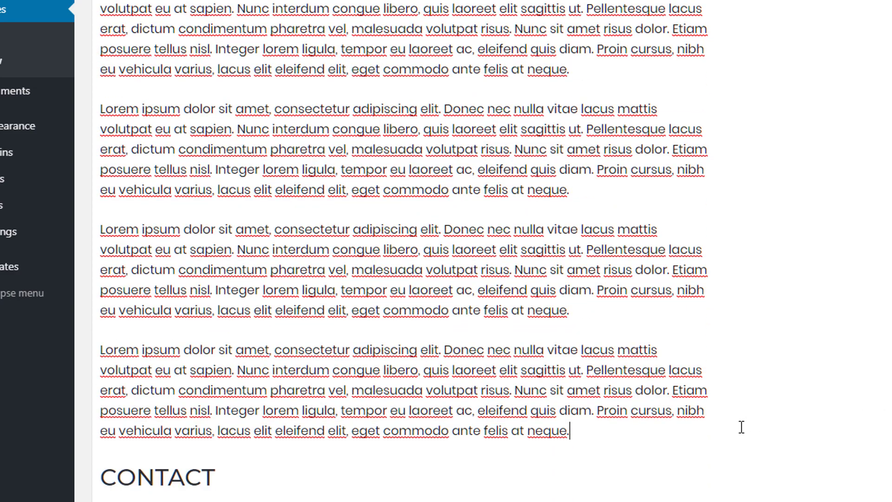
pyautogui.scroll(-1, 741, 426)
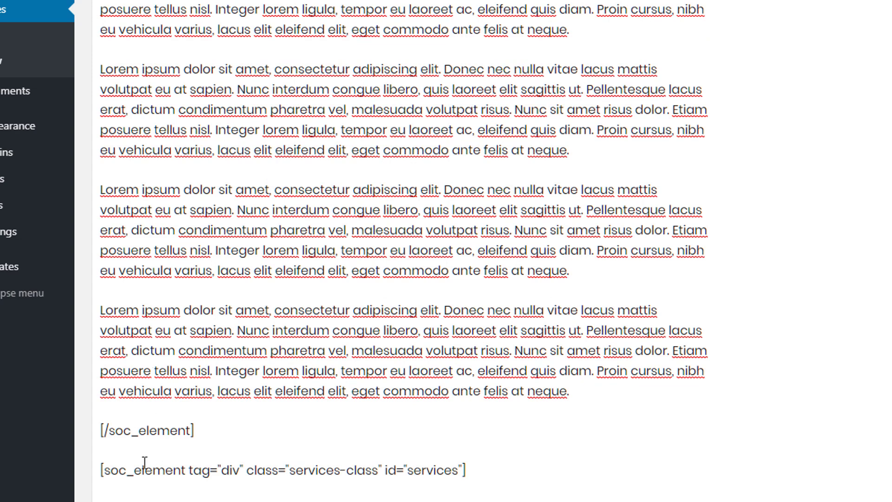
pyautogui.doubleClick(294, 470)
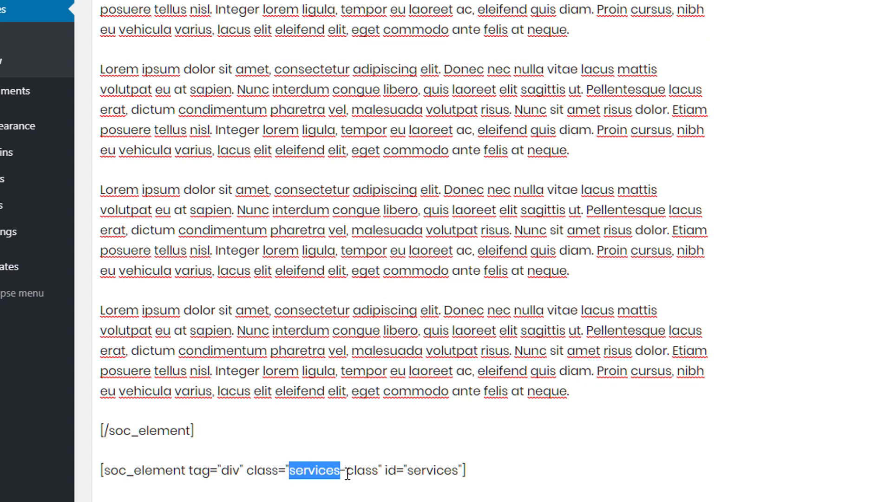
pyautogui.write('co')
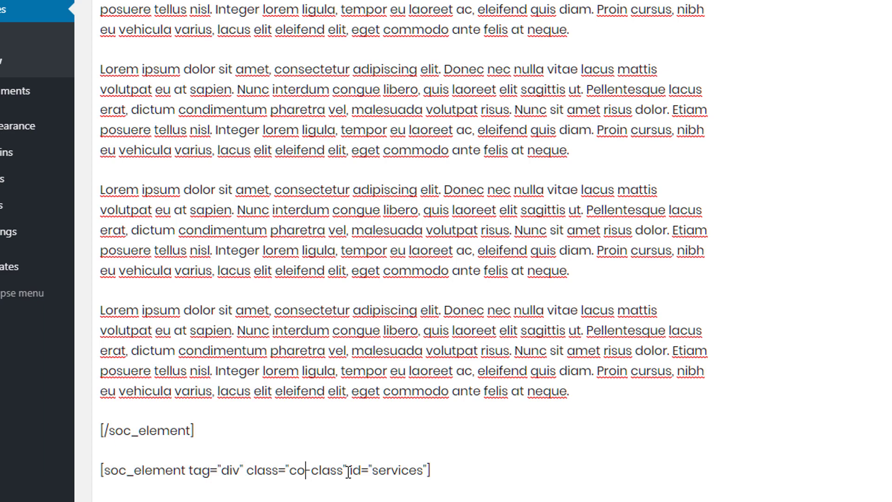
pyautogui.write('ntact')
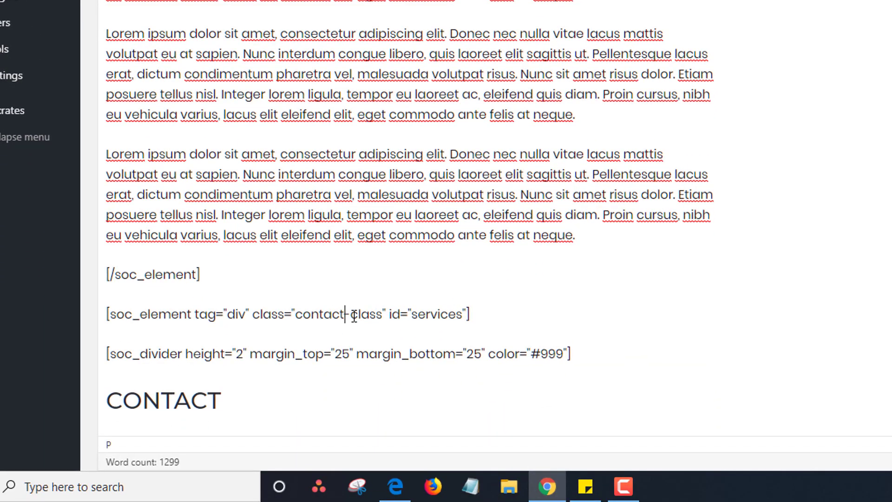
pyautogui.moveTo(412, 314); pyautogui.dragTo(464, 318)
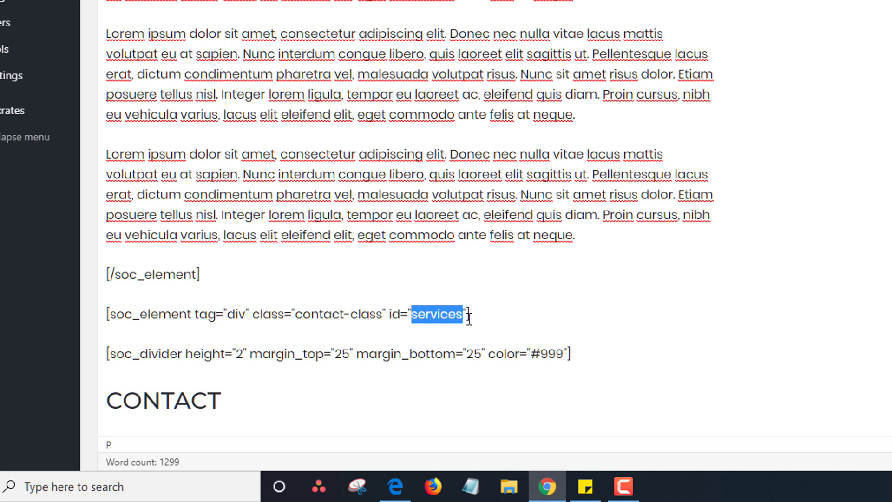
pyautogui.write('contact')
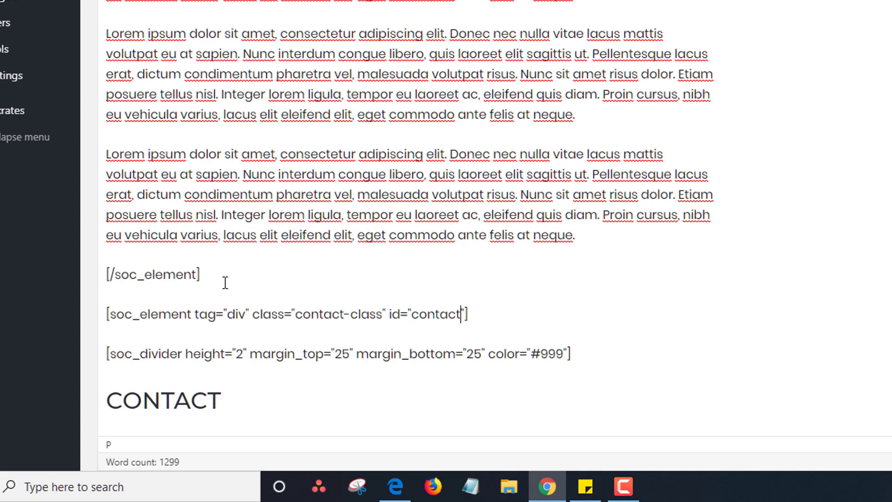
pyautogui.moveTo(201, 275); pyautogui.dragTo(107, 276)
pyautogui.hotkey('ctrl', 'c')
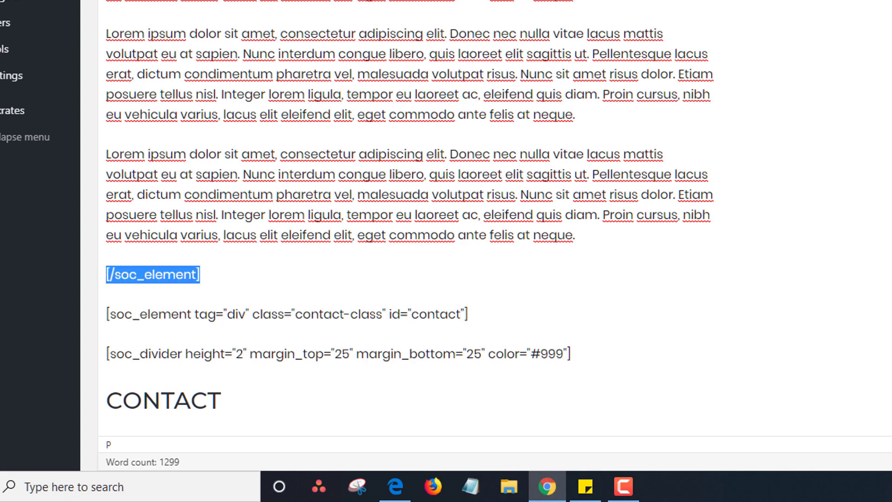
# Paste a closing [/soc_element] tag after the final paragraph to end the Contact section
pyautogui.scroll(-10, 656, 138)
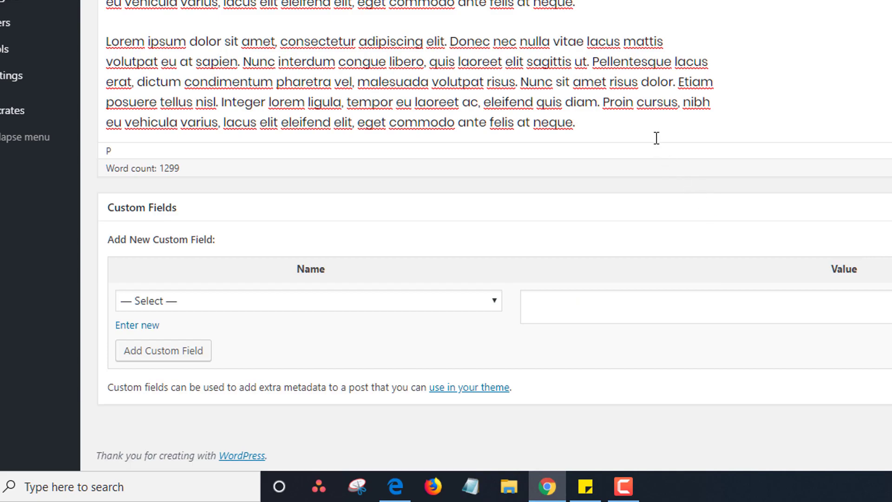
pyautogui.click(649, 121)
pyautogui.press('Return')
pyautogui.hotkey('ctrl', 'v')
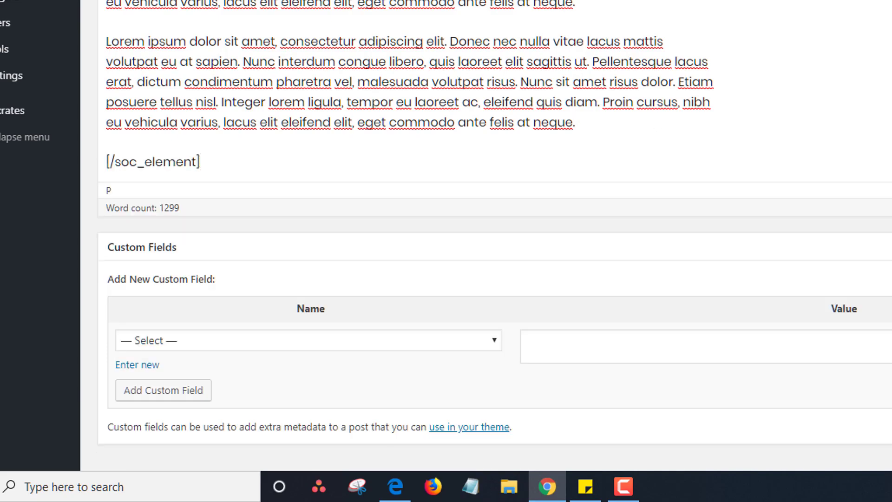
# View the live One Page Demo page in a new tab and scroll through its sections
pyautogui.scroll(10, 408, 218)
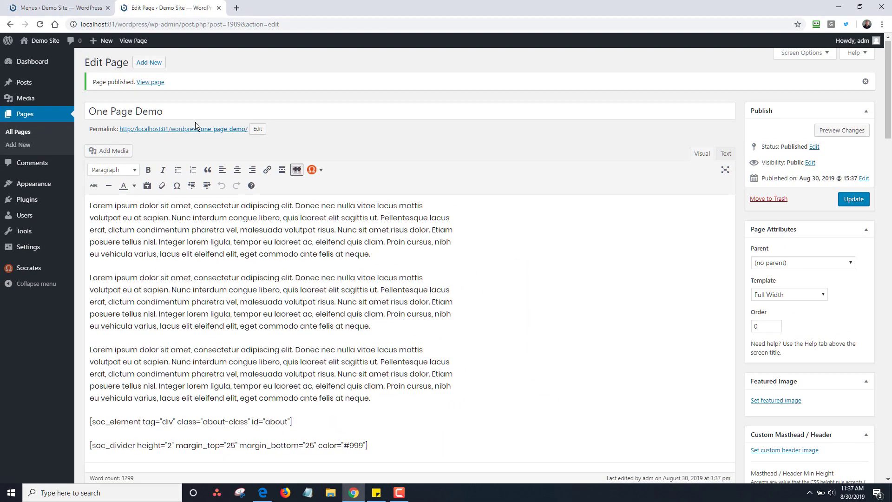
pyautogui.rightClick(196, 129)
pyautogui.click(218, 135)
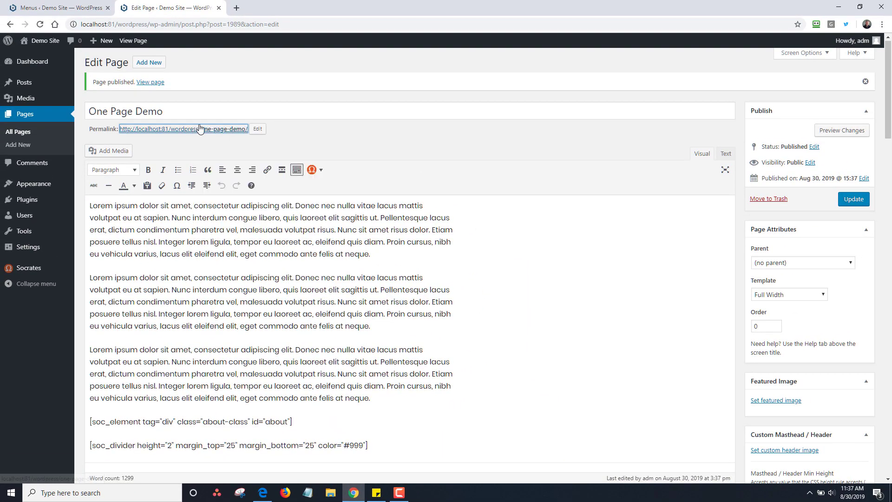
pyautogui.click(269, 8)
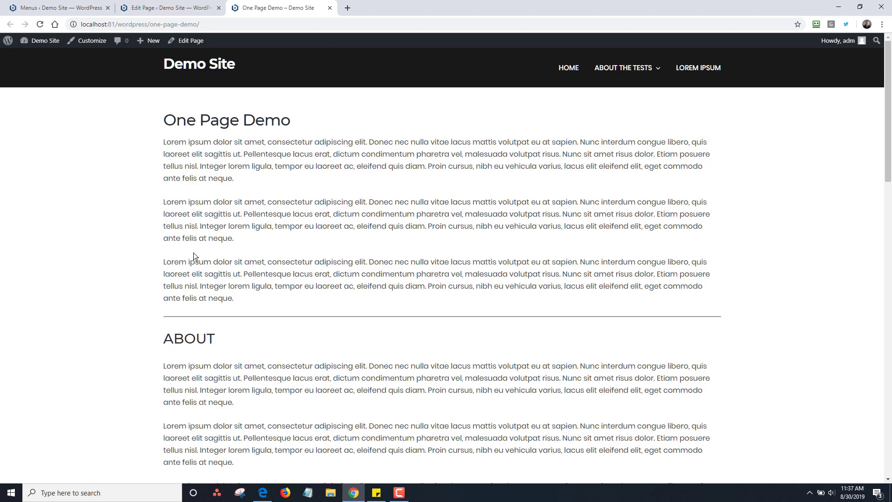
pyautogui.moveTo(886, 162); pyautogui.dragTo(889, 463)
pyautogui.scroll(20, 839, 110)
# Visit About The Tests, go back, then return to the Menus screen
pyautogui.click(637, 69)
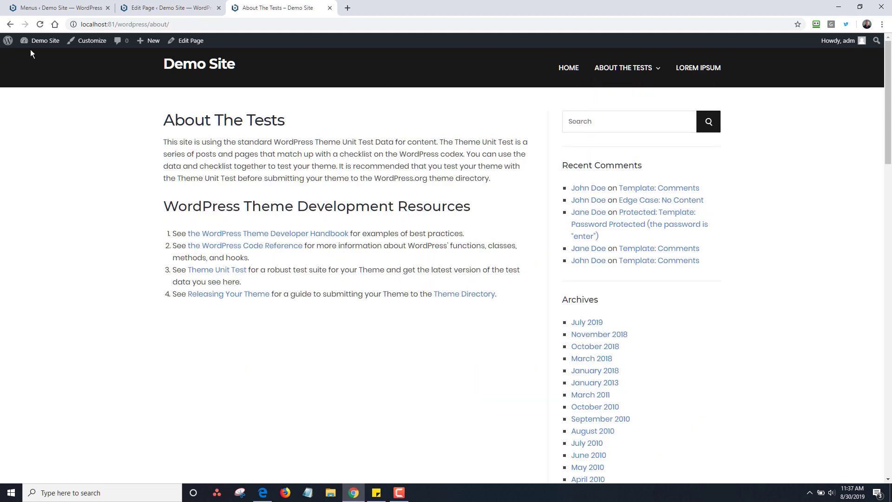
pyautogui.click(9, 24)
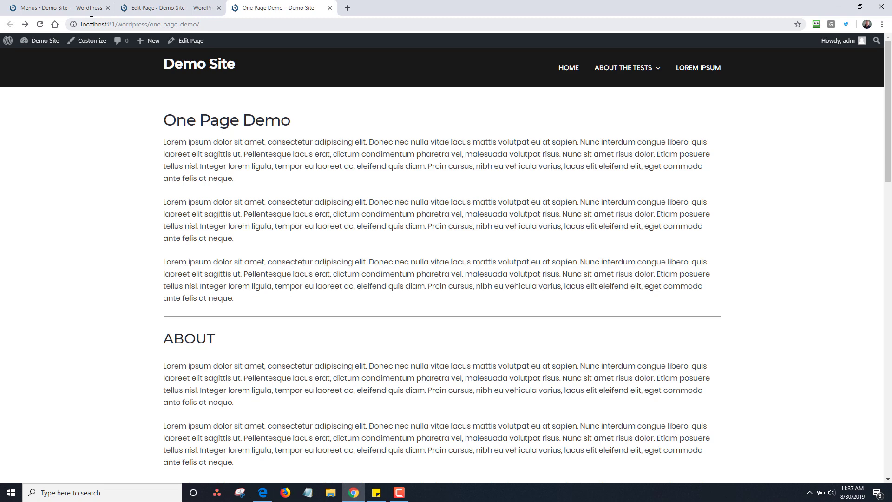
pyautogui.click(70, 8)
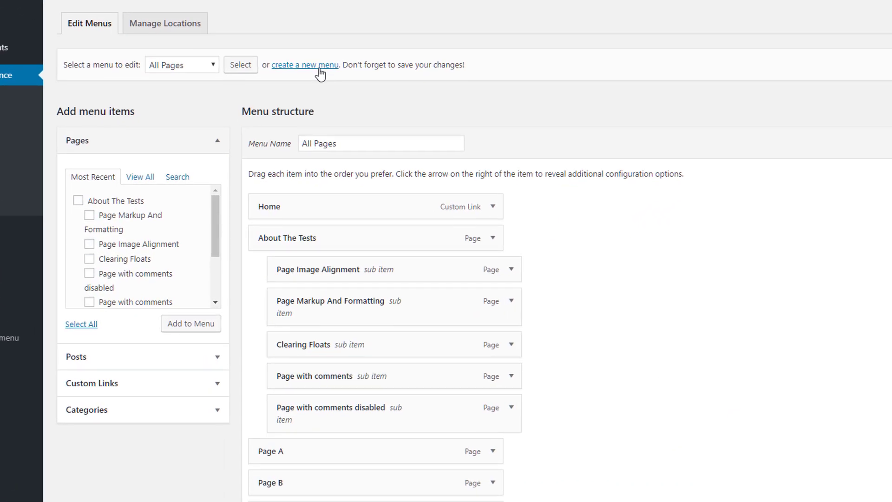
# Create a new menu named 'One Page Menu'
pyautogui.click(283, 145)
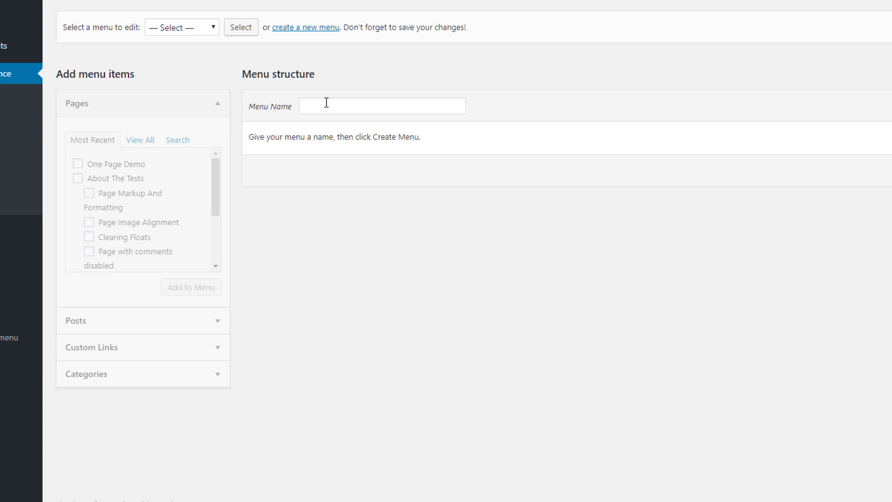
pyautogui.click(330, 99)
pyautogui.write('One Page Menu')
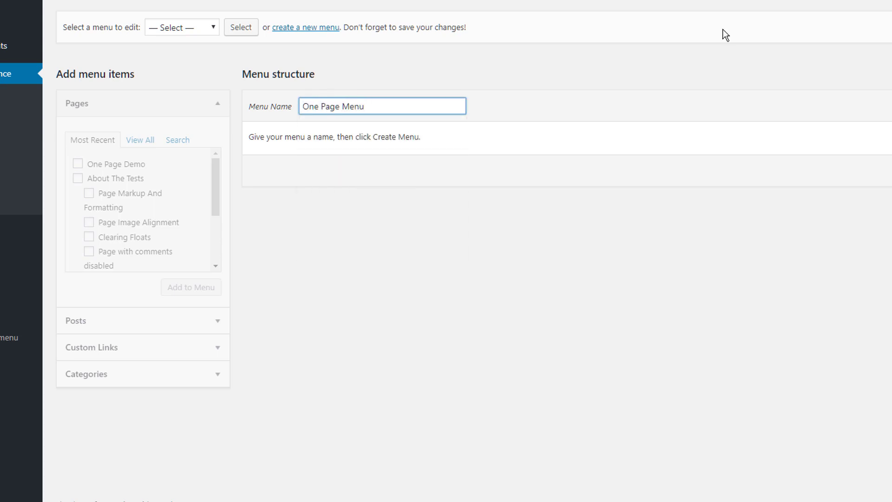
pyautogui.press('Return')
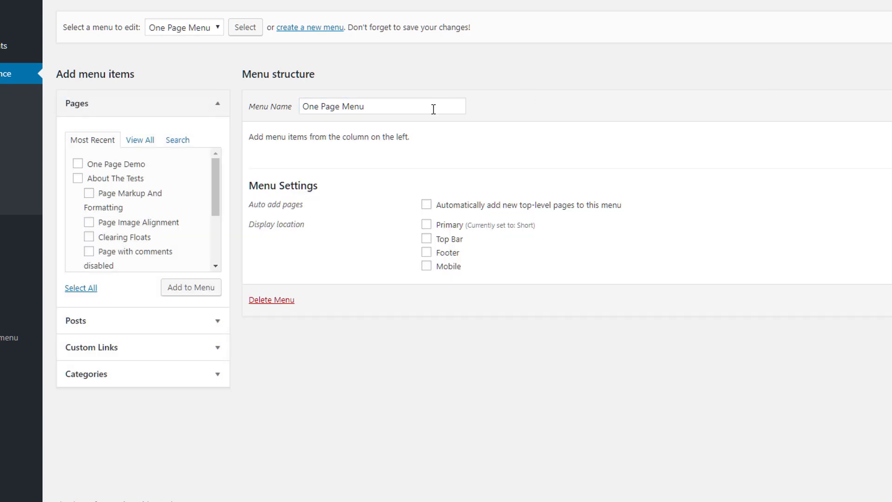
# Enter #about as the URL of a new custom link
pyautogui.click(183, 353)
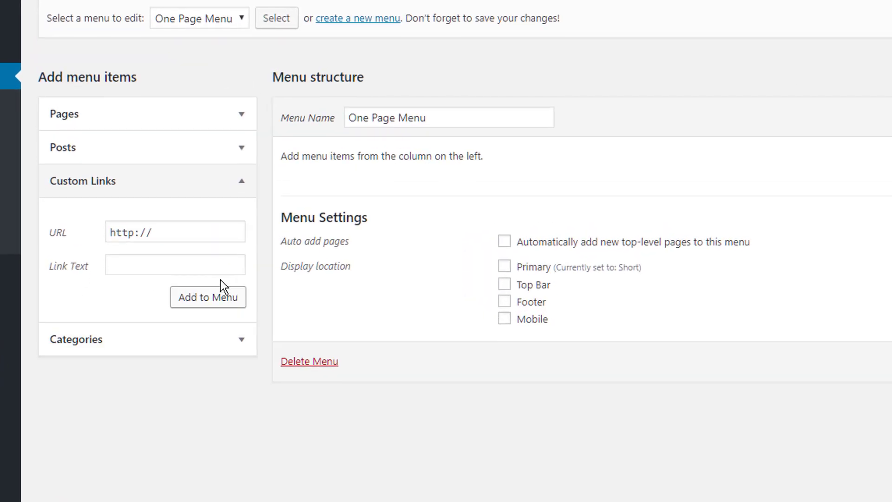
pyautogui.click(202, 243)
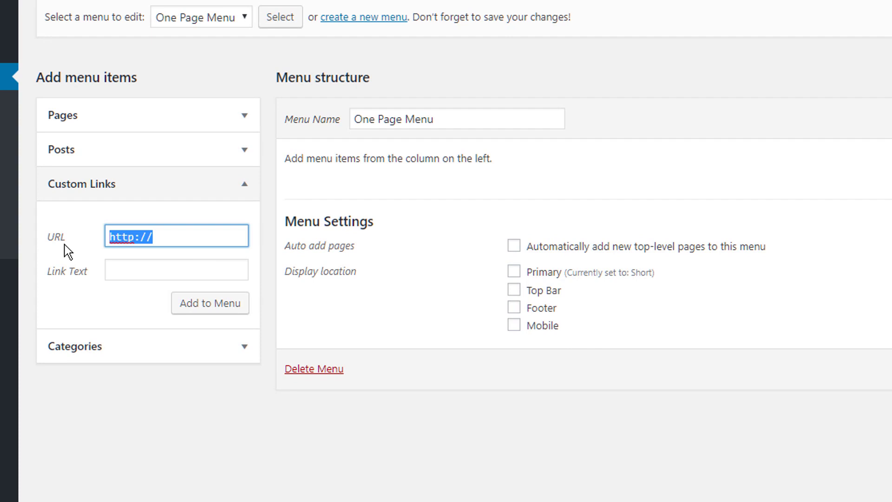
pyautogui.write('#')
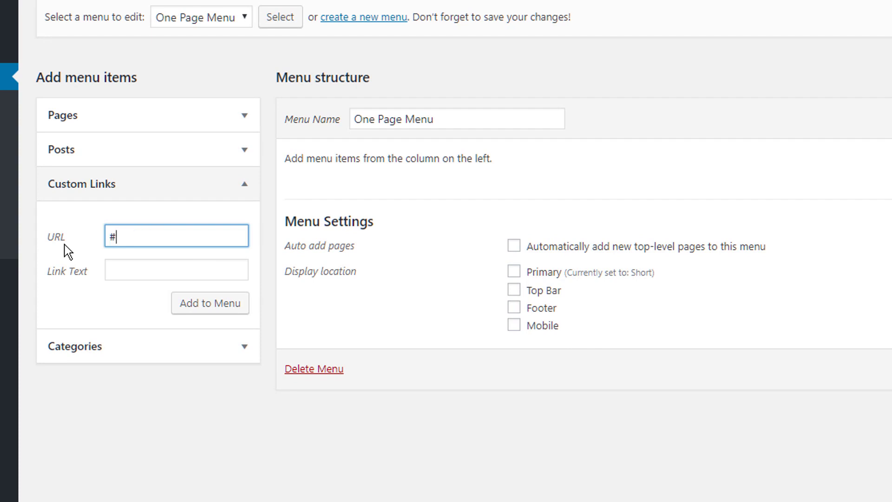
pyautogui.write('about')
pyautogui.press('Tab')
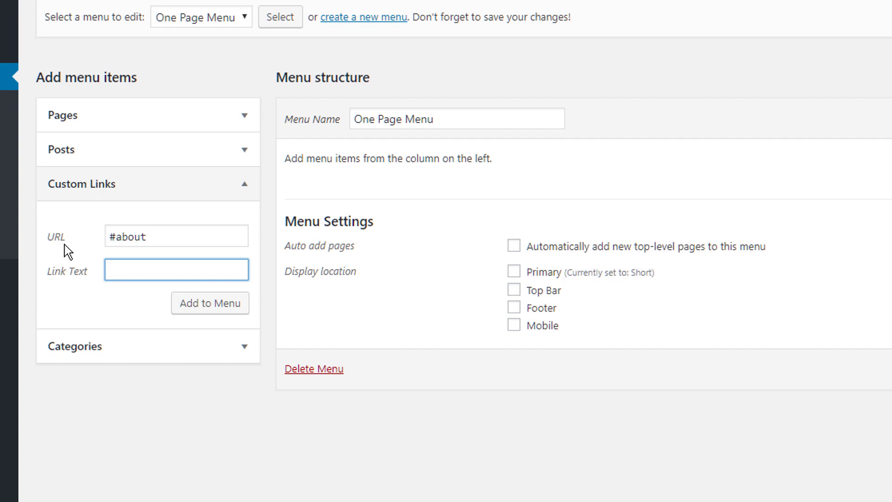
# Add the About link, then a #services link labelled Services, to One Page Menu
pyautogui.write('About')
pyautogui.click(226, 307)
pyautogui.click(143, 239)
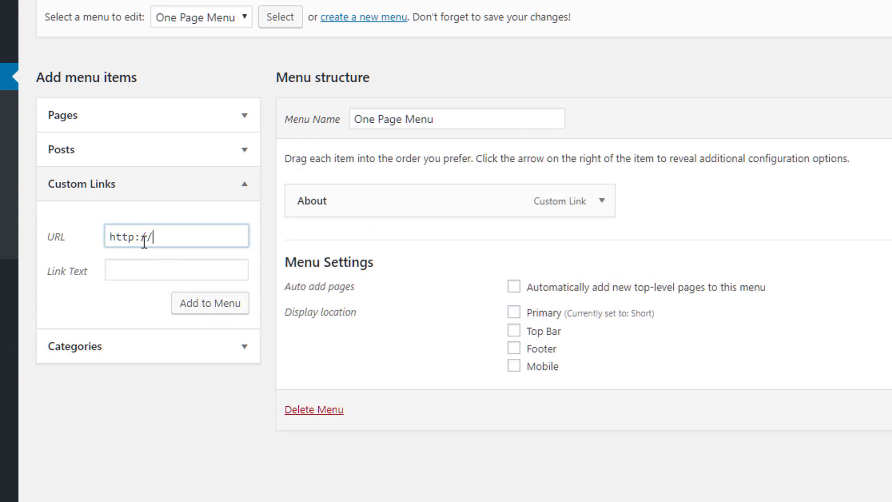
pyautogui.write('#servi')
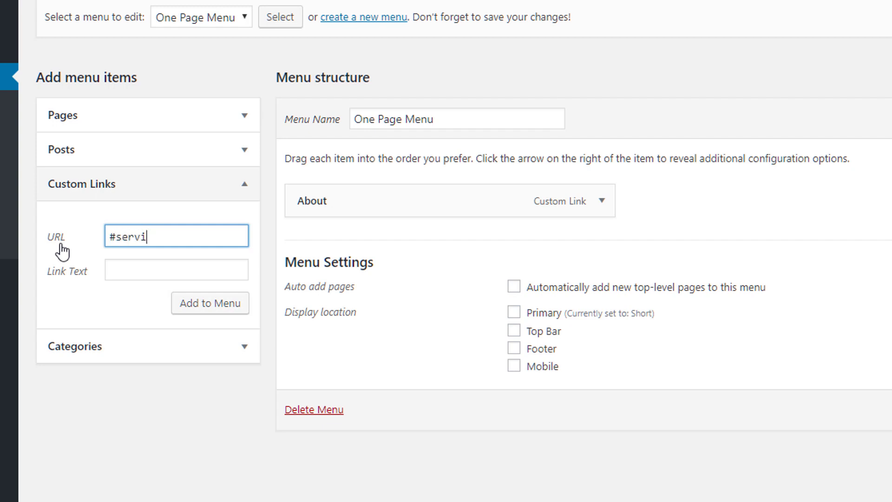
pyautogui.write('ces')
pyautogui.press('Tab')
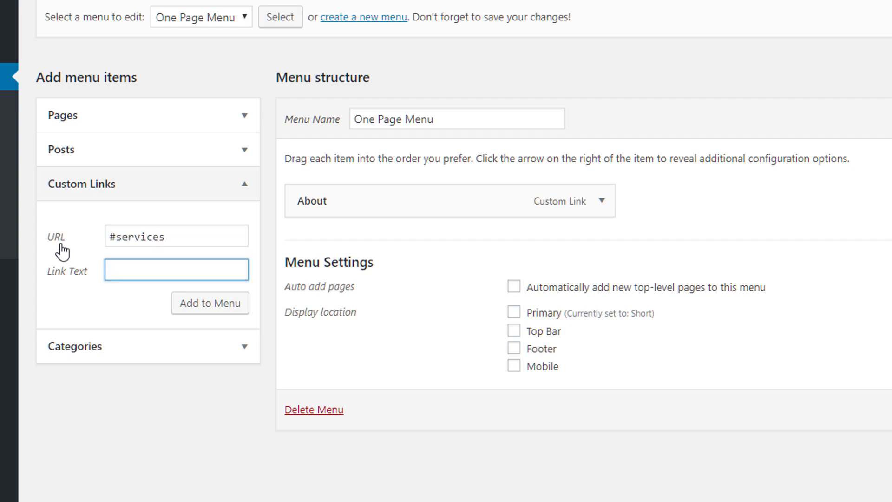
pyautogui.write('Services')
pyautogui.click(204, 302)
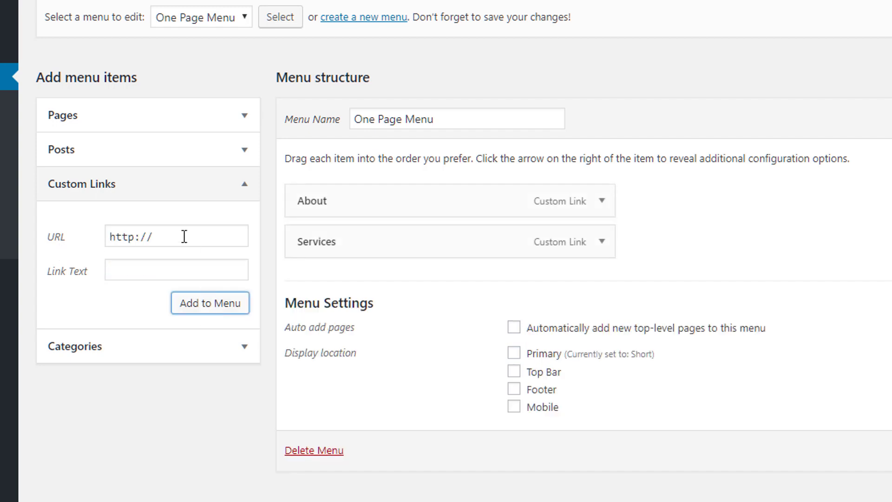
# Add a #contact link labelled Contact and keep Services as a top-level item
pyautogui.moveTo(183, 236); pyautogui.dragTo(94, 243)
pyautogui.write('#')
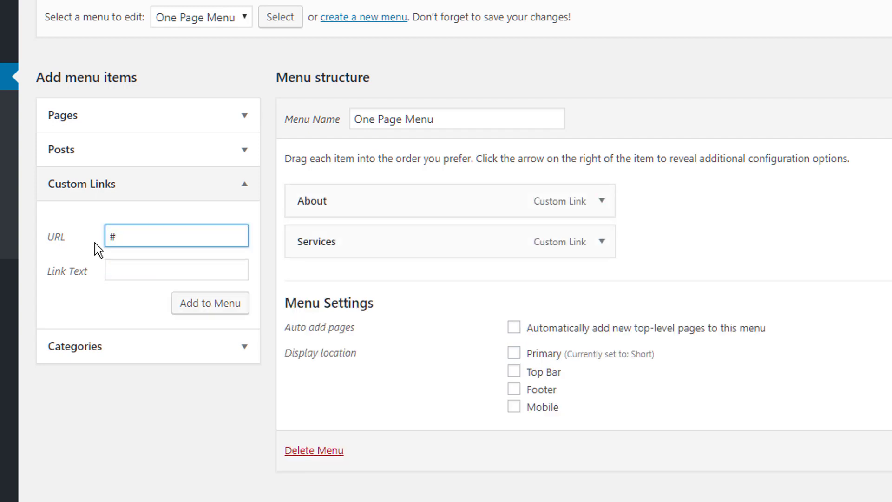
pyautogui.write('contact')
pyautogui.press('Tab')
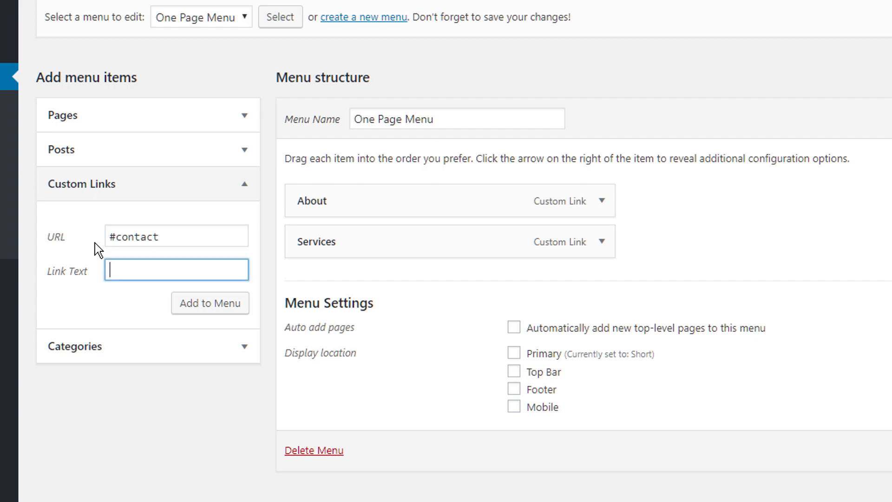
pyautogui.write('Contact')
pyautogui.click(237, 307)
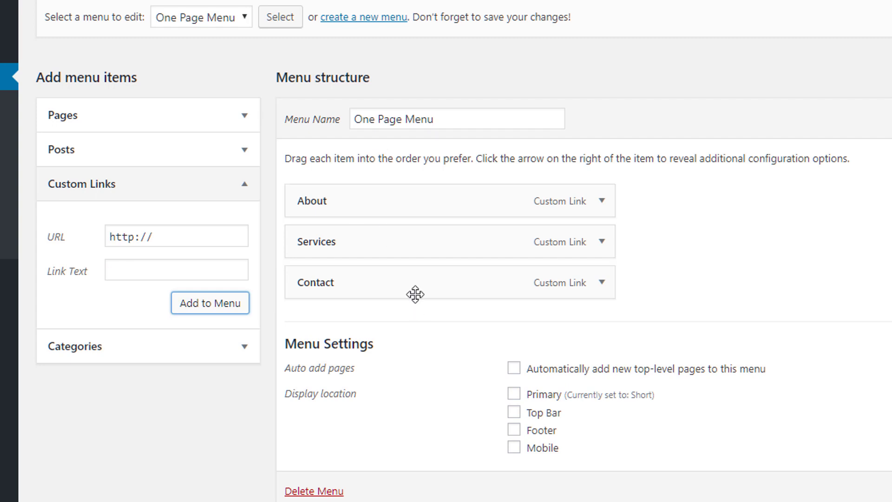
pyautogui.moveTo(406, 243)
pyautogui.mouseDown()
pyautogui.moveTo(436, 242)
pyautogui.moveTo(419, 244)
pyautogui.mouseUp()
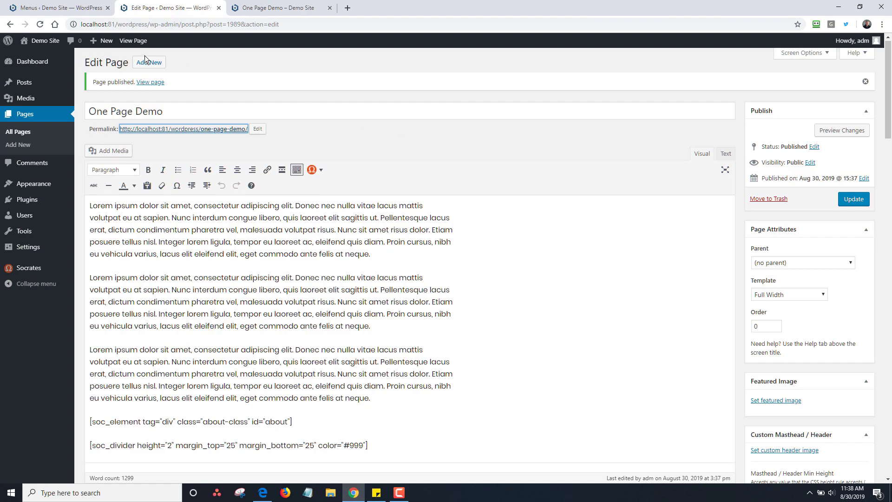
# Reload the page editor and choose One Page Menu as the Header Navigation
pyautogui.click(40, 24)
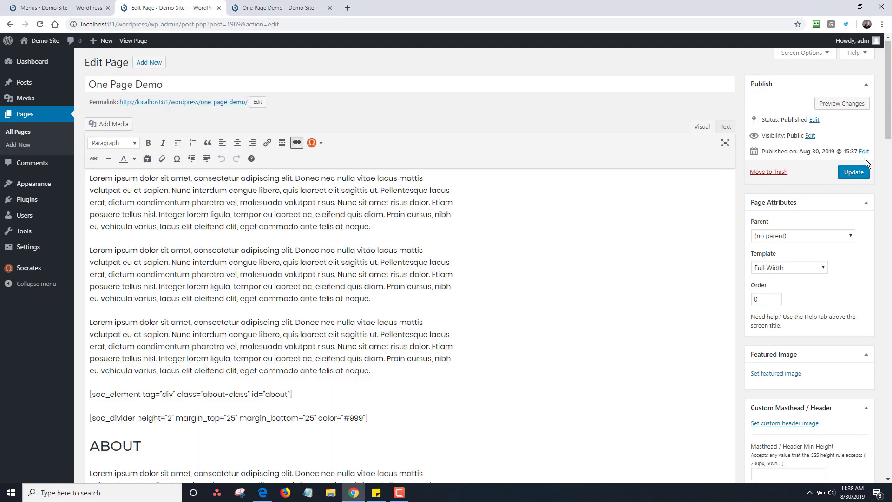
pyautogui.moveTo(885, 140); pyautogui.dragTo(873, 200)
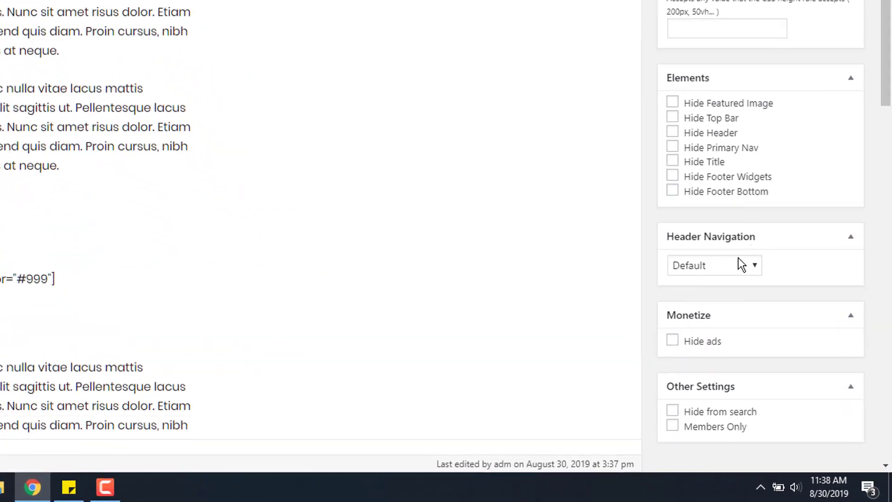
pyautogui.click(720, 269)
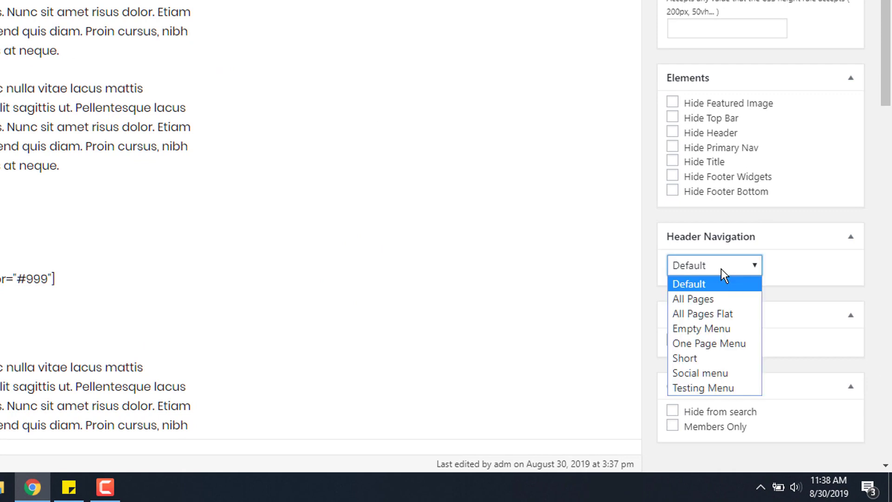
pyautogui.click(725, 344)
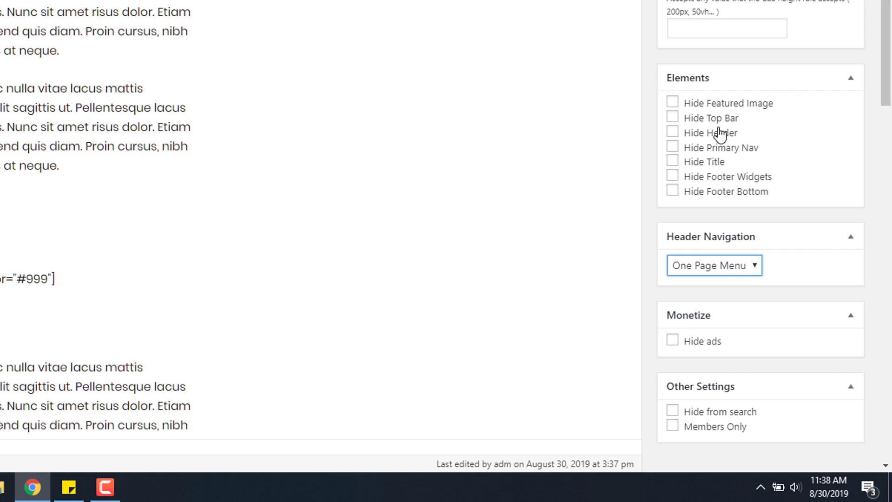
# Tick Hide Title and Hide Footer Bottom in the page settings
pyautogui.click(672, 162)
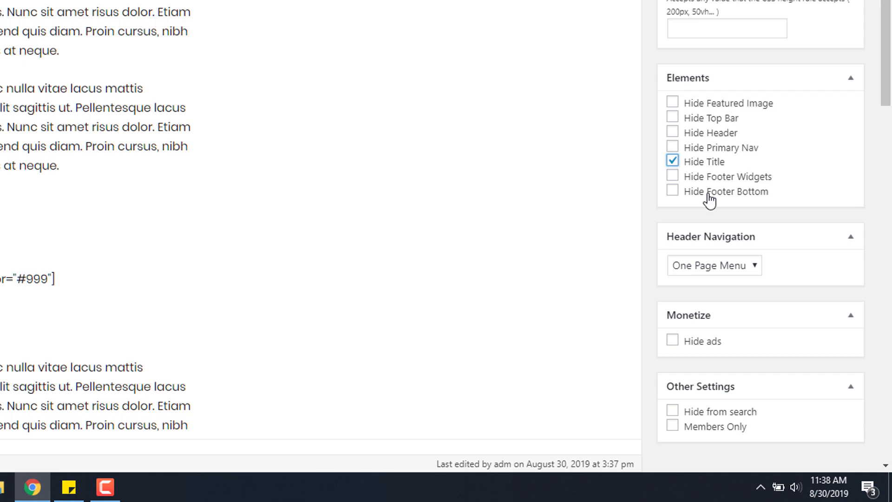
pyautogui.click(670, 191)
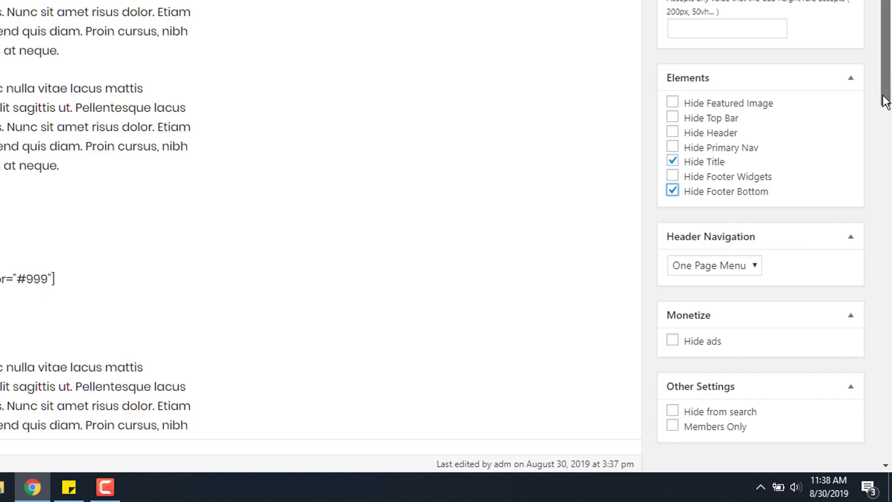
pyautogui.scroll(-5, 879, 136)
pyautogui.scroll(15, 879, 136)
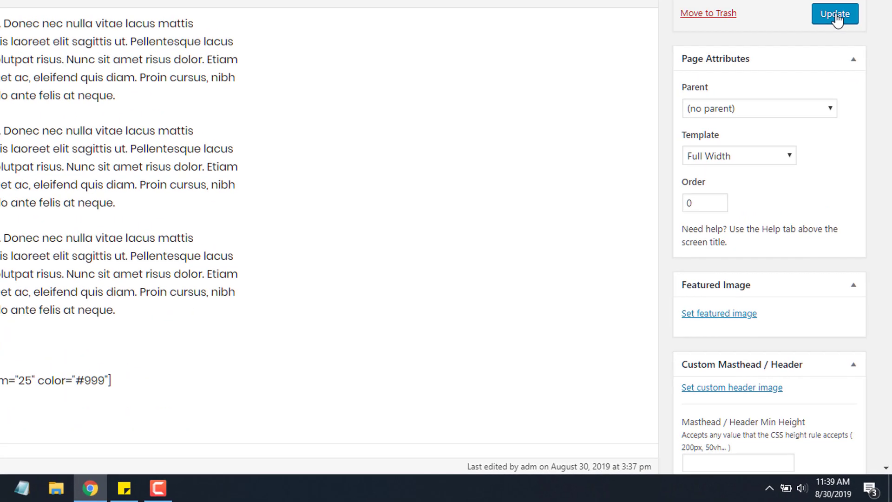
# Update the page, then reload the live One Page Demo tab and scroll through its sections
pyautogui.click(835, 15)
pyautogui.click(266, 10)
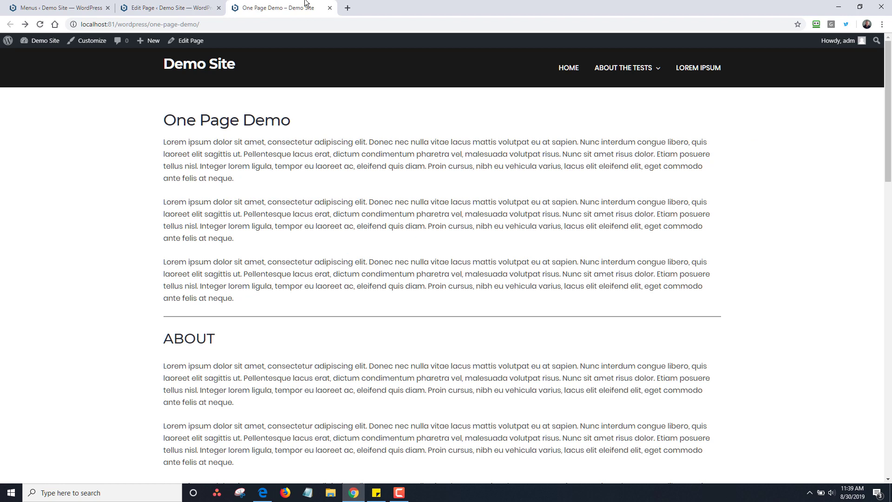
pyautogui.click(40, 24)
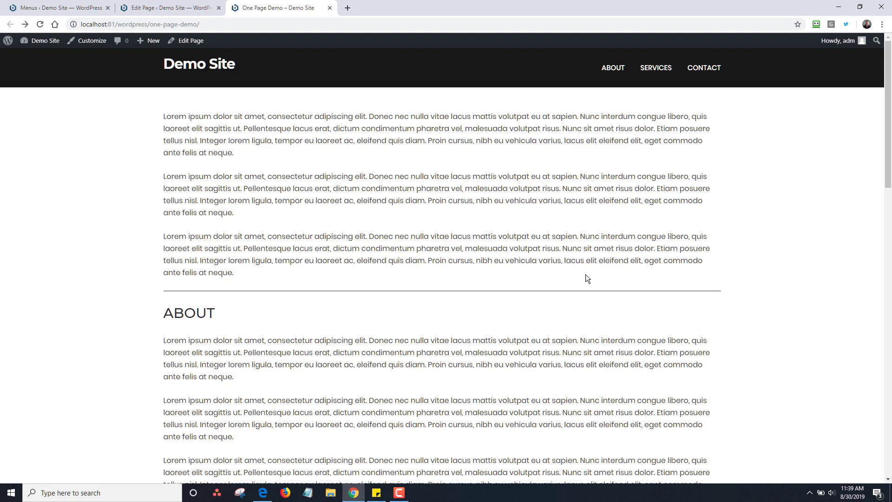
pyautogui.scroll(-14, 890, 411)
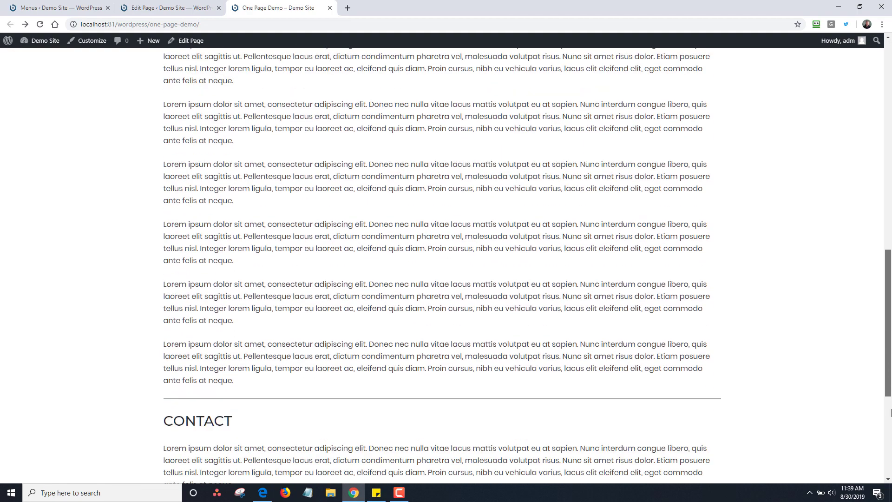
pyautogui.scroll(-5, 890, 411)
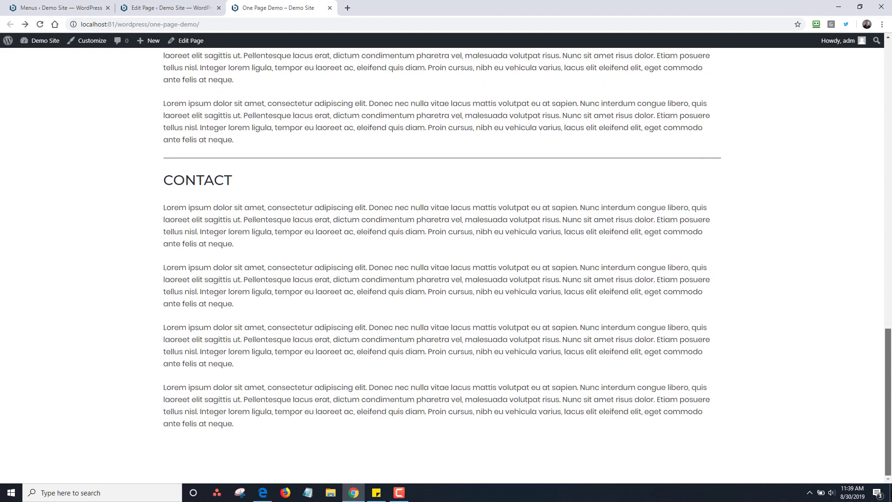
pyautogui.scroll(18, 614, 129)
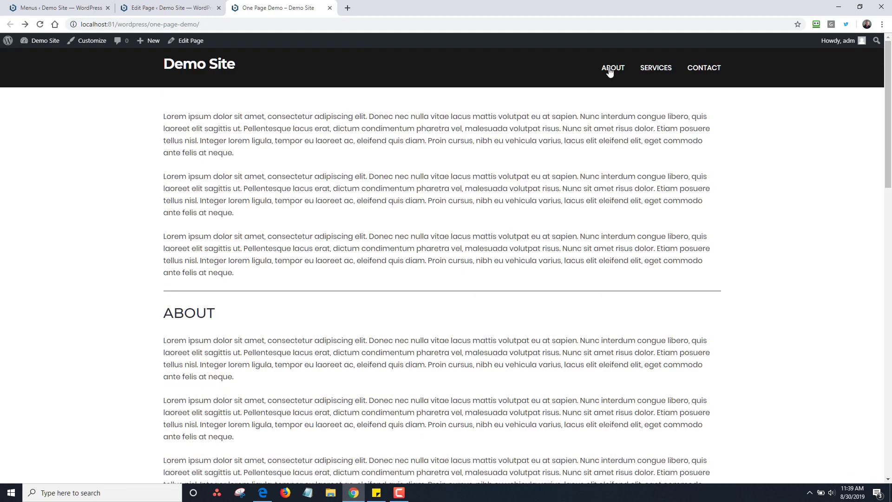
# Test the CONTACT and SERVICES header links repeatedly, returning to the top between jumps
pyautogui.click(714, 71)
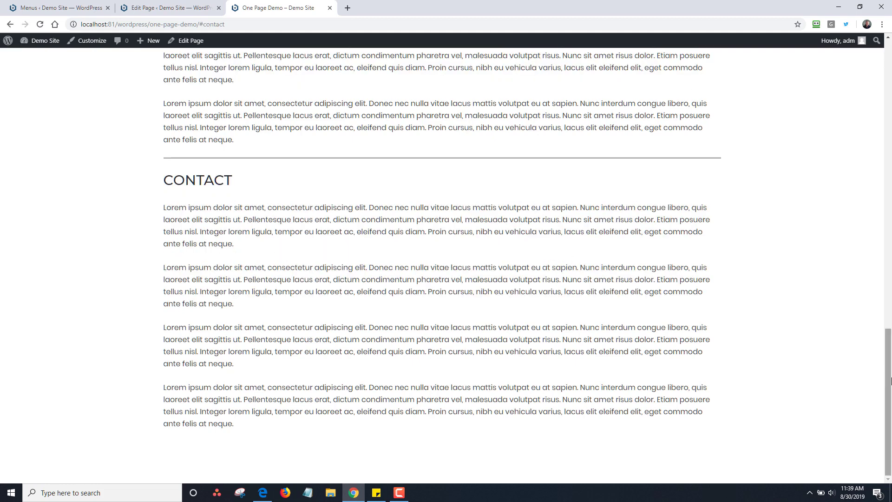
pyautogui.moveTo(889, 401); pyautogui.dragTo(888, 115)
pyautogui.click(648, 75)
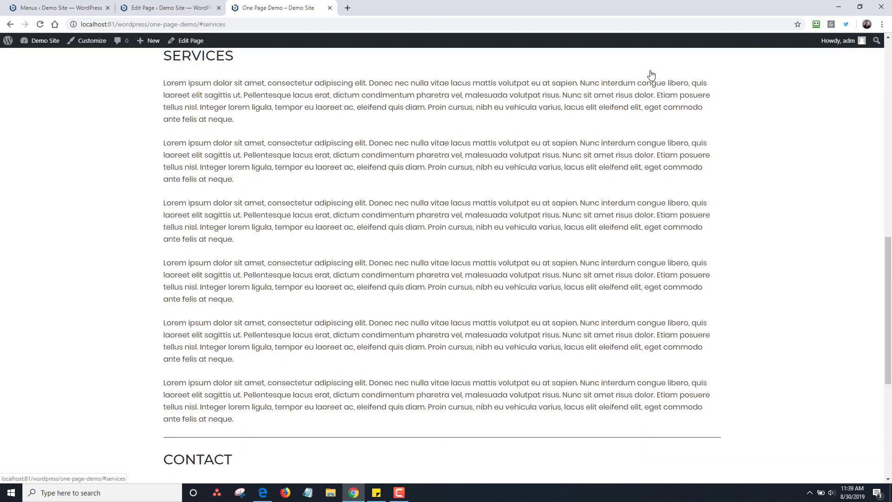
pyautogui.moveTo(888, 310); pyautogui.dragTo(890, 407)
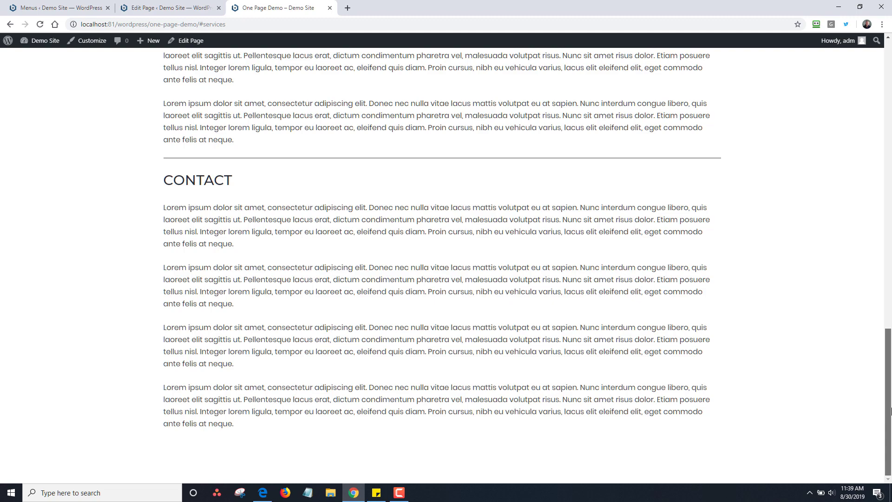
pyautogui.moveTo(890, 407); pyautogui.dragTo(859, 84)
pyautogui.click(713, 70)
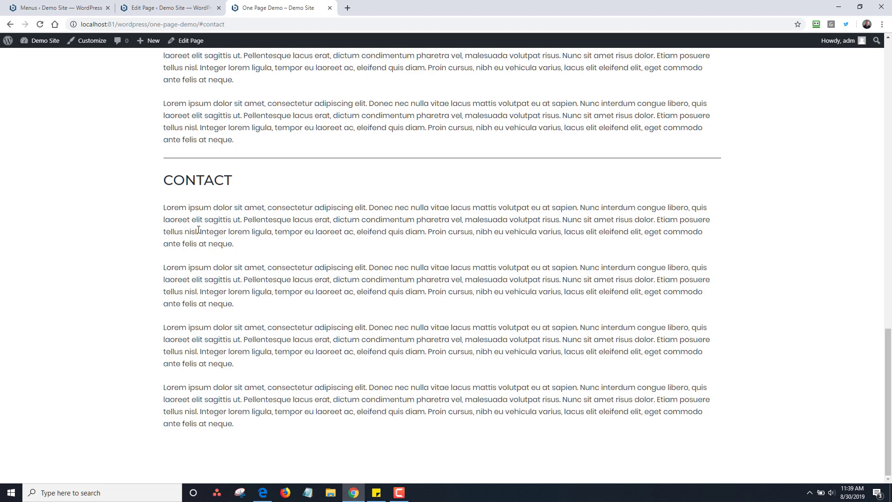
pyautogui.moveTo(888, 428); pyautogui.dragTo(887, 100)
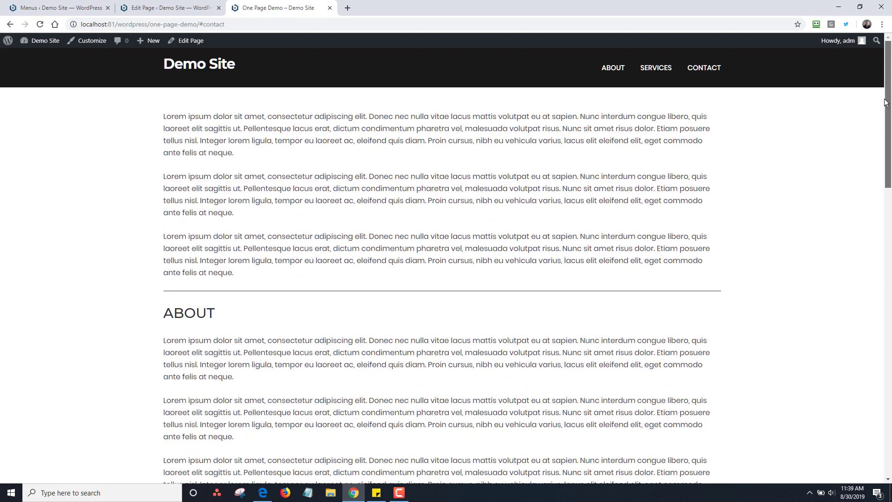
pyautogui.click(663, 75)
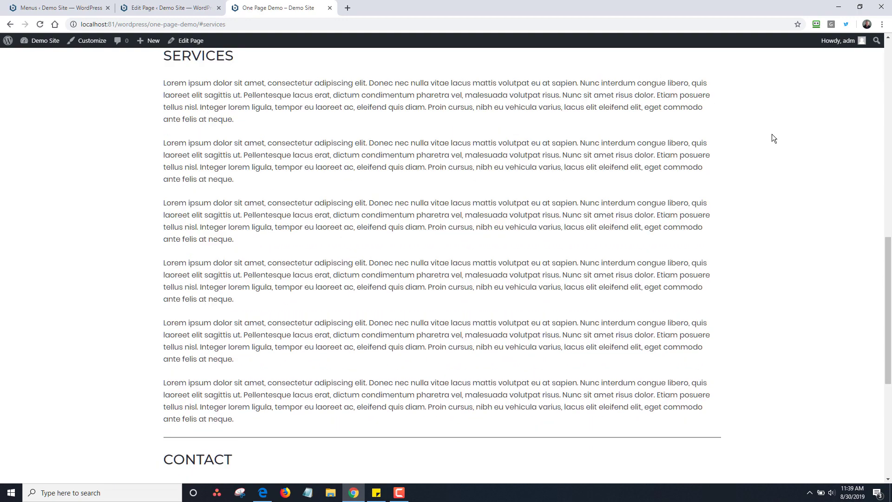
pyautogui.moveTo(887, 256); pyautogui.dragTo(887, 135)
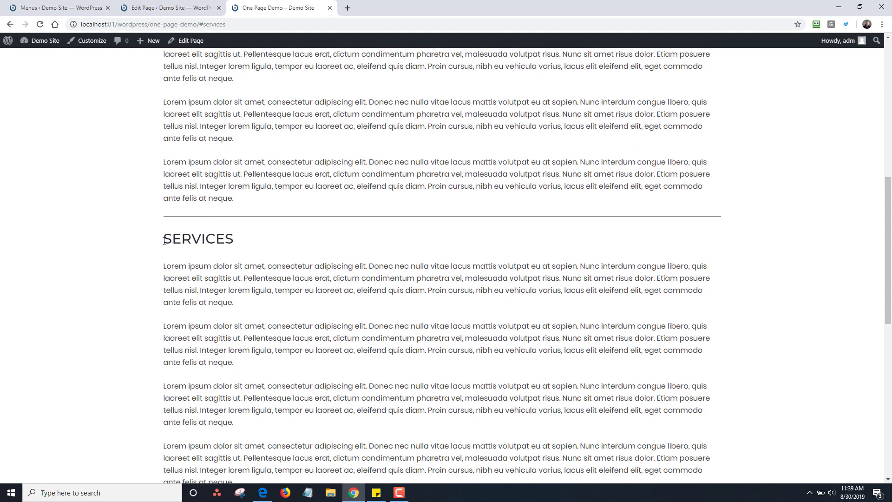
pyautogui.moveTo(888, 209); pyautogui.dragTo(887, 51)
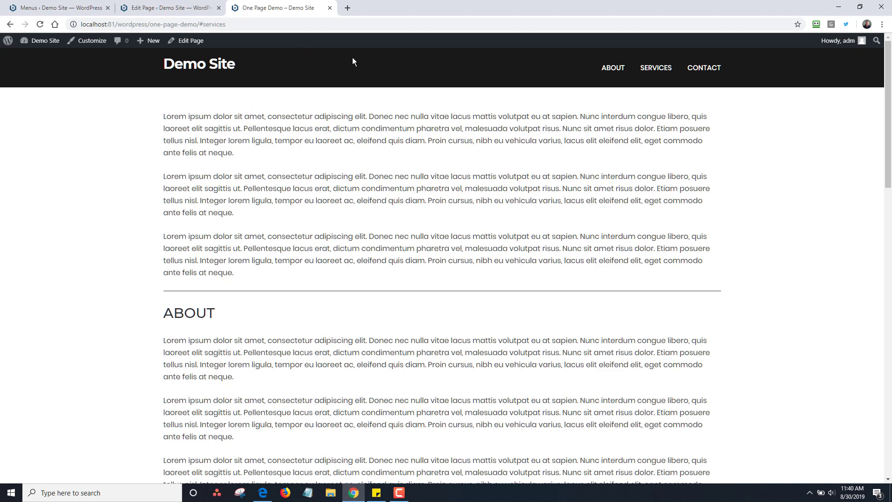
# Open a new incognito window, then bring the demo page window back to front
pyautogui.click(881, 24)
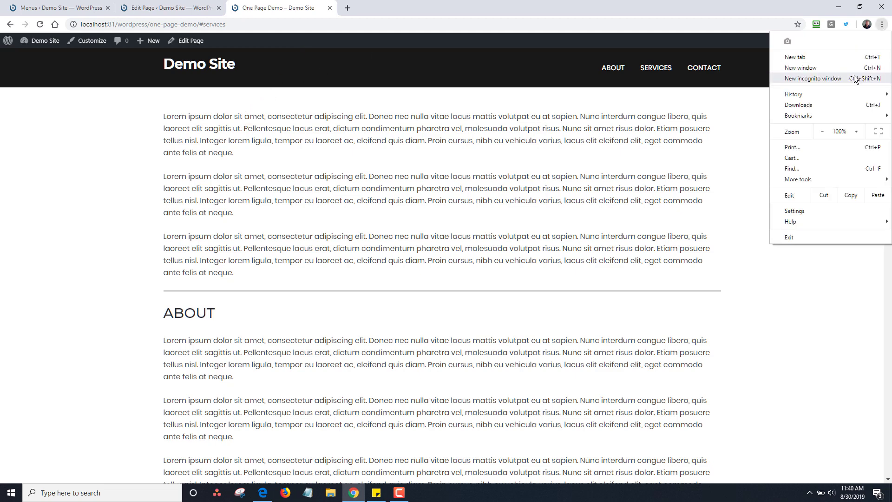
pyautogui.click(855, 79)
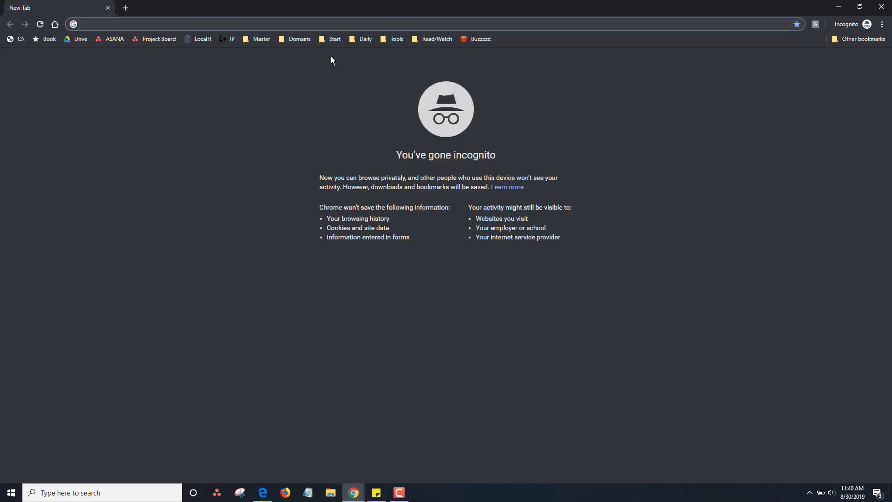
pyautogui.click(353, 491)
pyautogui.click(314, 471)
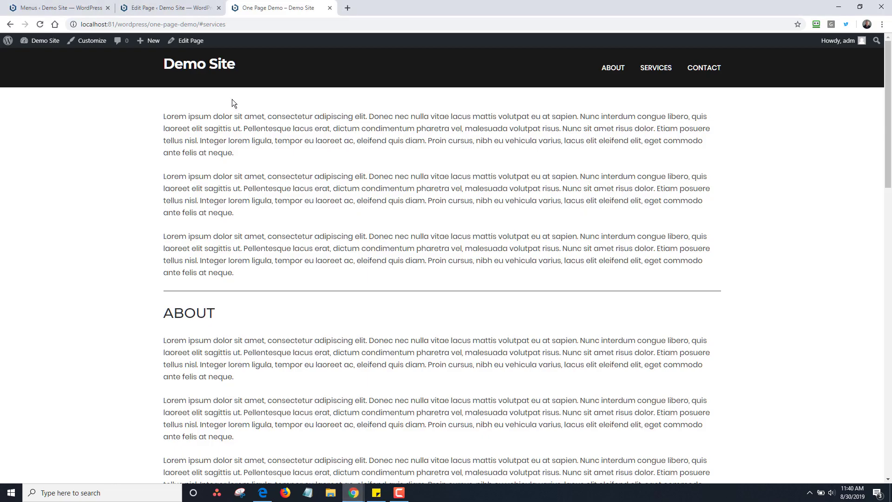
# Load the demo page's copied address in the incognito window, then minimize it
pyautogui.click(218, 24)
pyautogui.hotkey('ctrl', 'c')
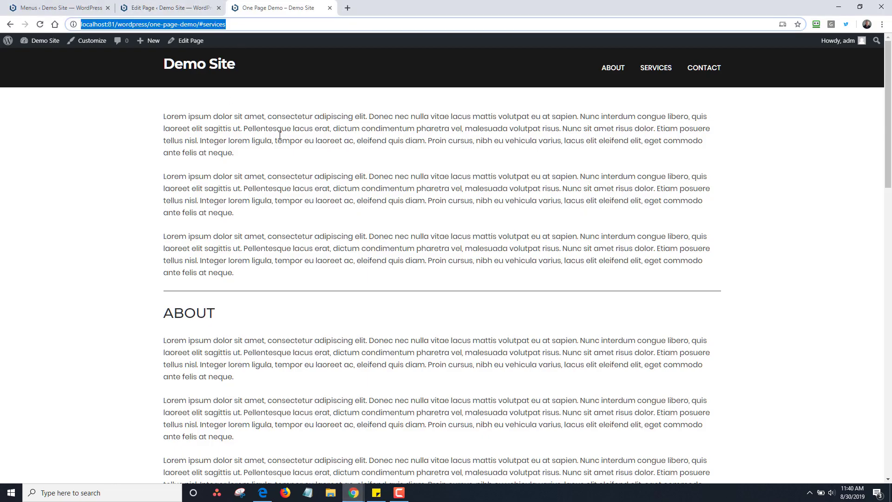
pyautogui.click(353, 492)
pyautogui.click(389, 467)
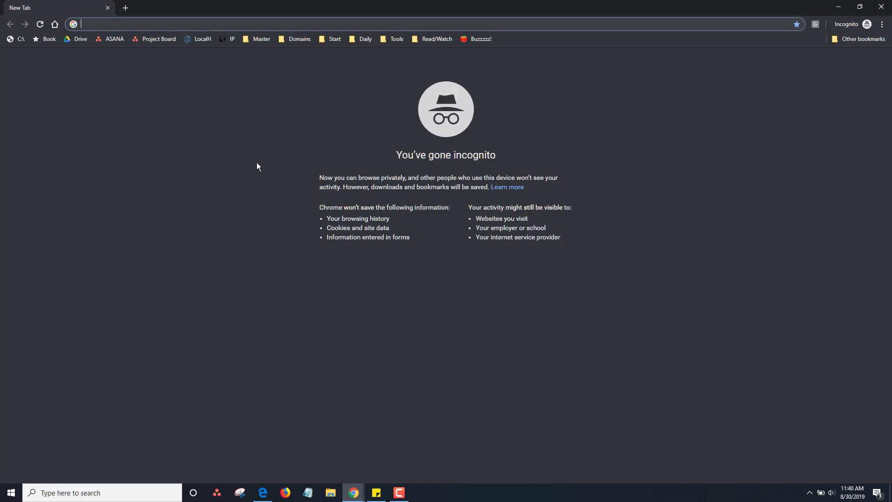
pyautogui.hotkey('ctrl', 'v')
pyautogui.press('Return')
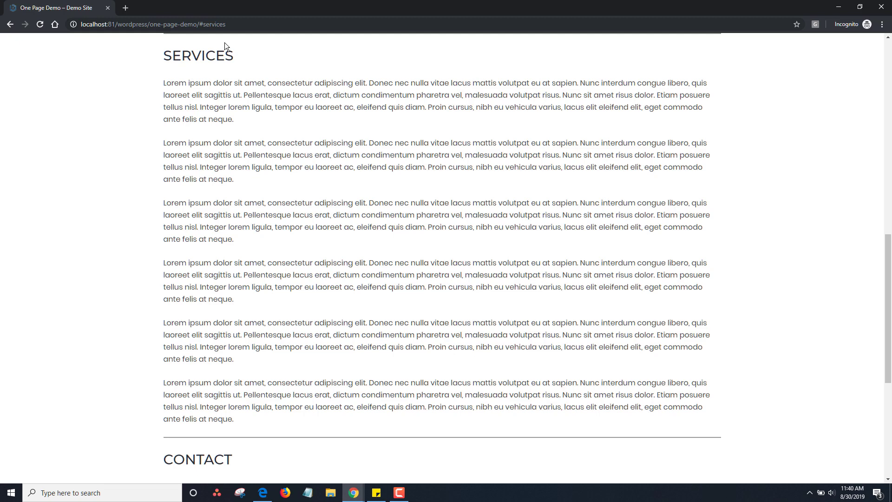
pyautogui.click(838, 7)
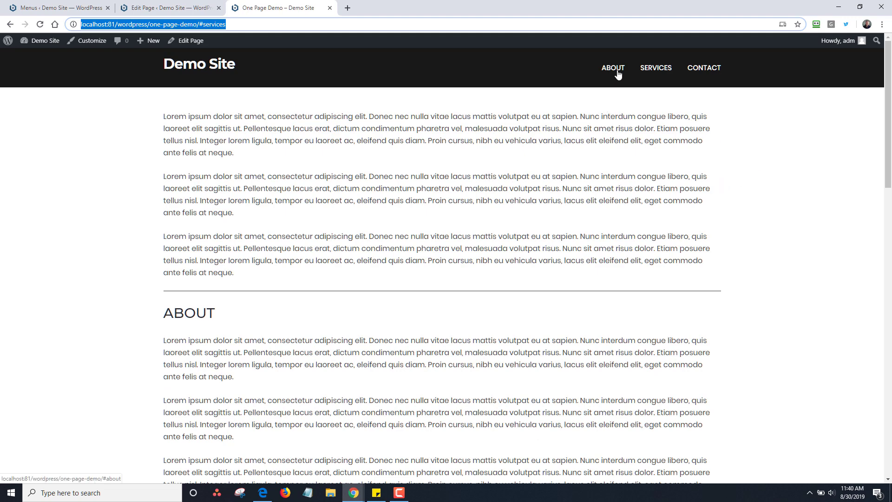
# Test the SERVICES and CONTACT header links on the live page, scrolling to check each jump
pyautogui.click(668, 70)
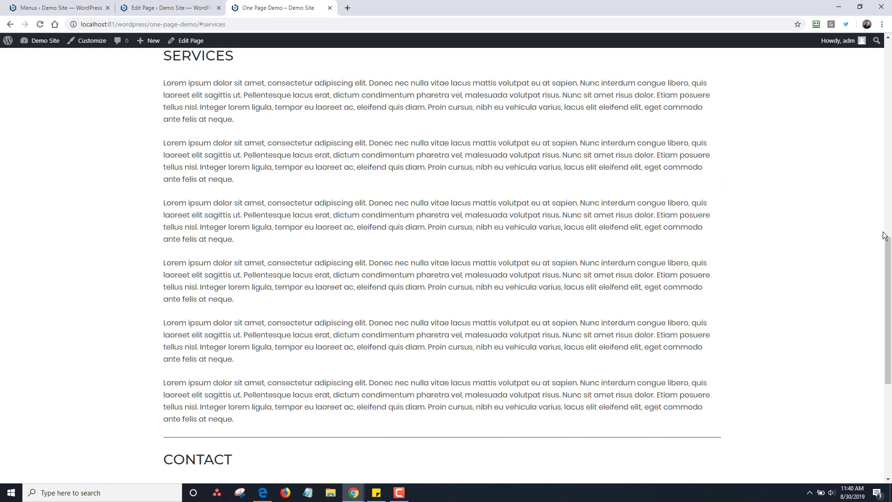
pyautogui.scroll(15, 688, 69)
pyautogui.click(713, 68)
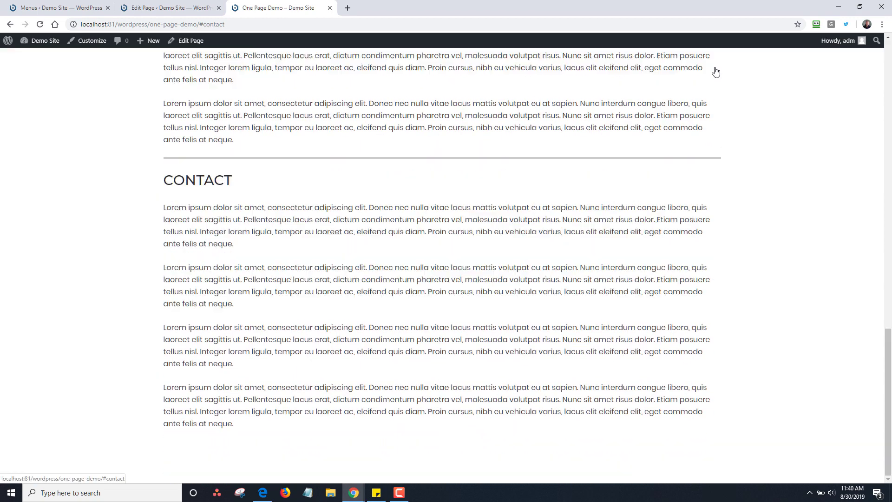
pyautogui.moveTo(888, 335); pyautogui.dragTo(890, 49)
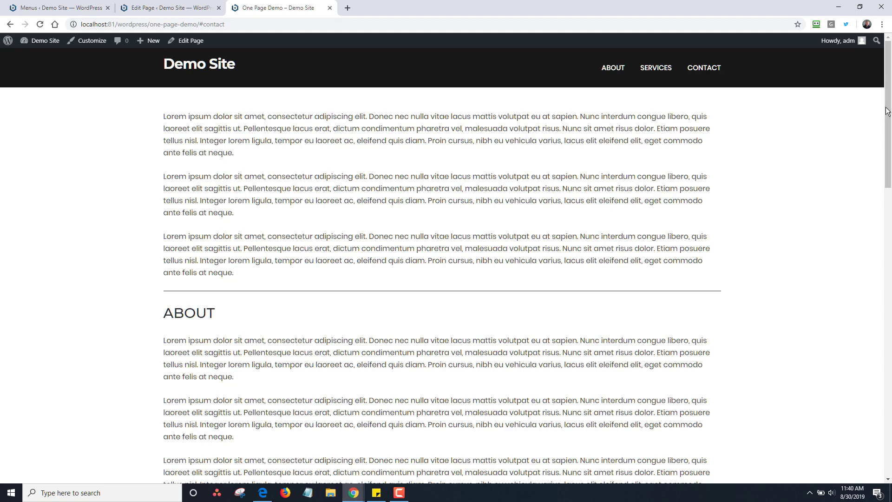
pyautogui.moveTo(888, 111); pyautogui.dragTo(890, 460)
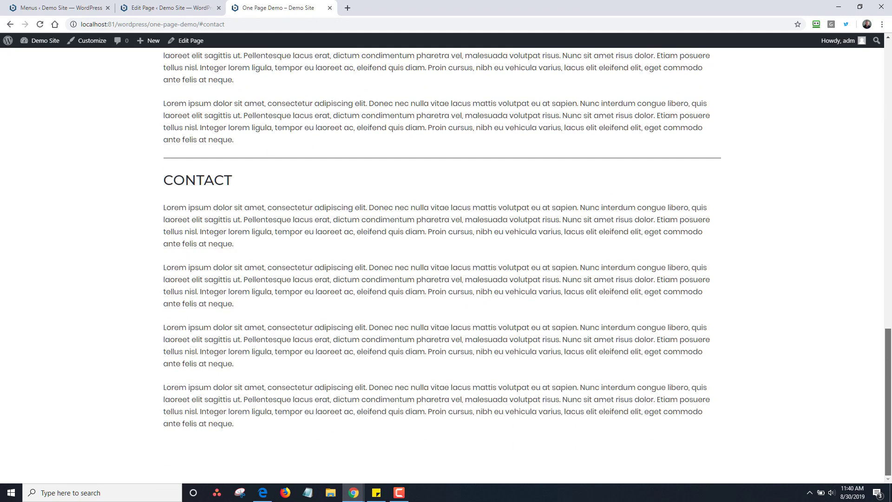
pyautogui.moveTo(888, 385); pyautogui.dragTo(890, 98)
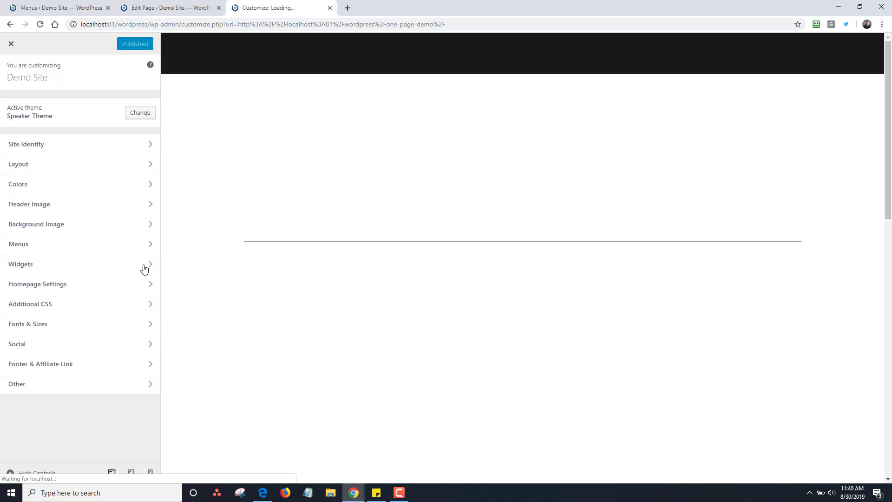
# Open Additional CSS and enter .about-class {font-size:11px} in the editor
pyautogui.click(138, 303)
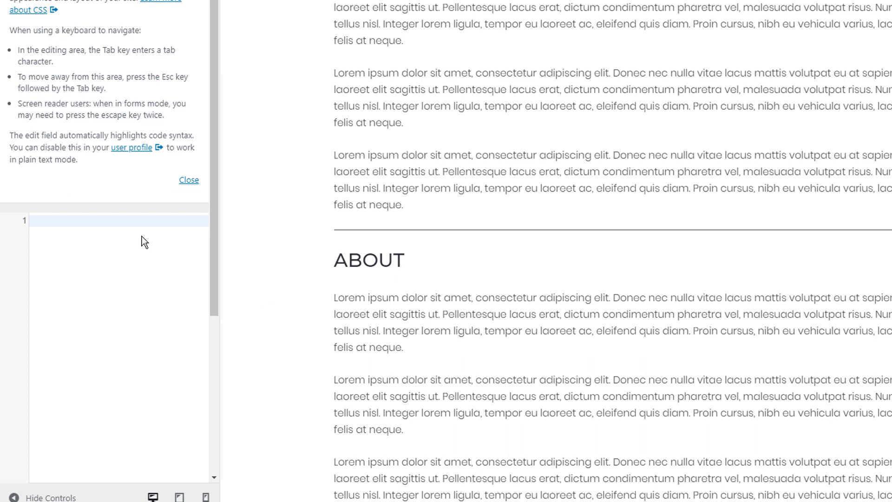
pyautogui.click(124, 222)
pyautogui.write('.about-class {font-s')
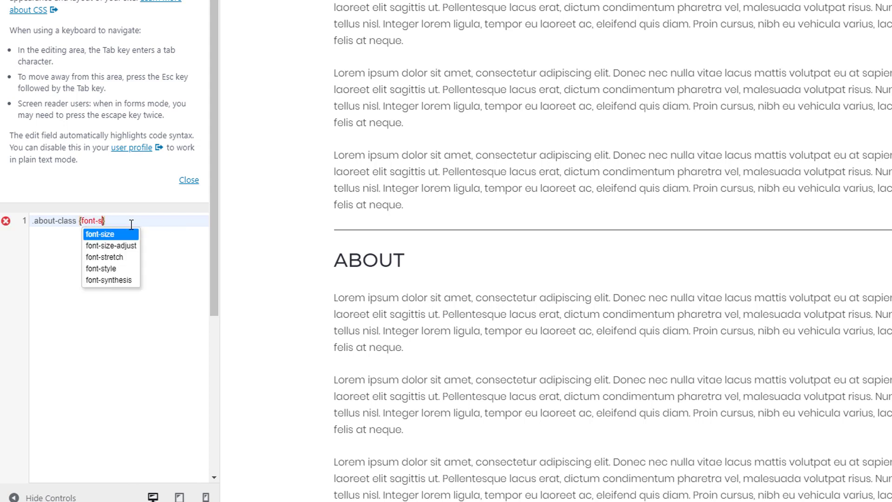
pyautogui.write('ize:11px')
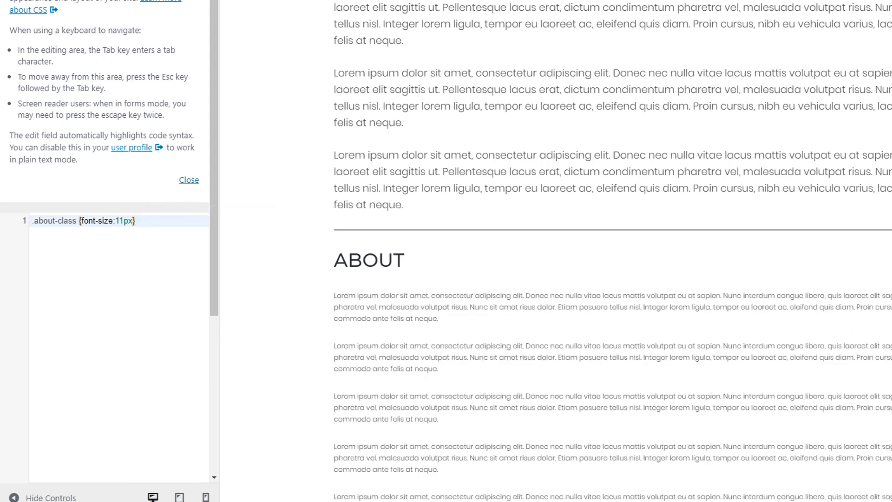
pyautogui.scroll(-6, 519, 420)
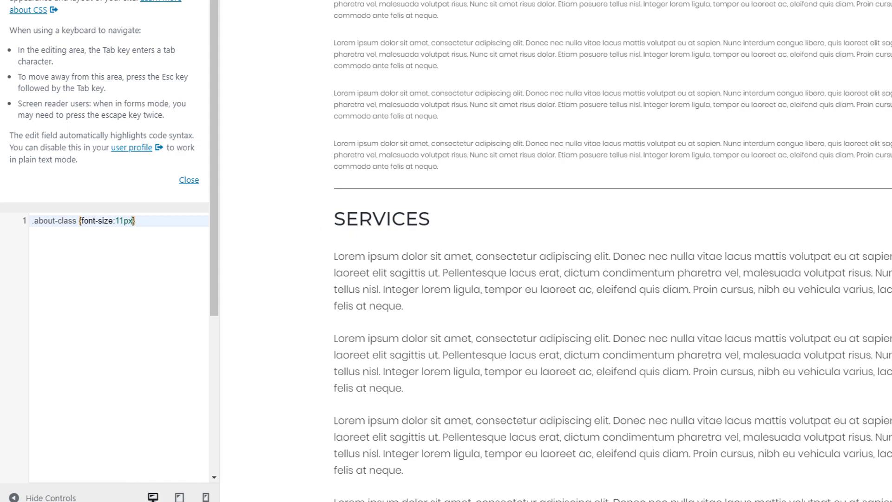
pyautogui.scroll(-8, 612, 251)
pyautogui.scroll(8, 613, 250)
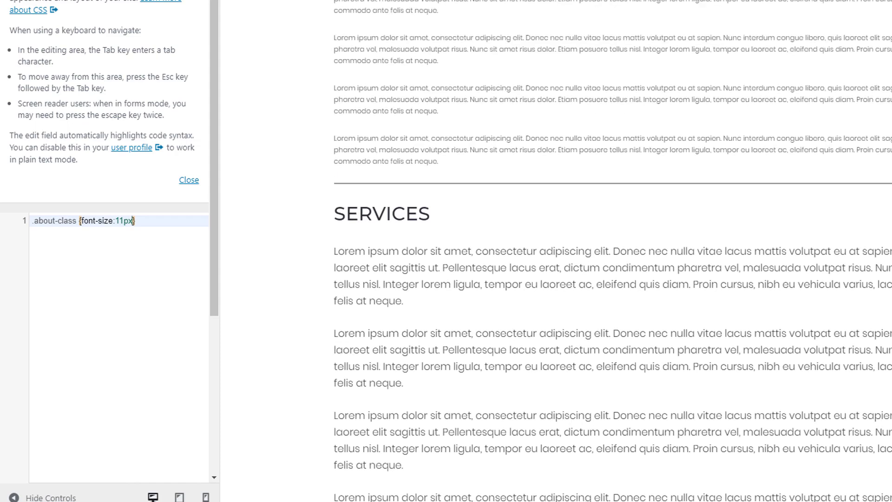
pyautogui.scroll(3, 612, 251)
pyautogui.moveTo(133, 221); pyautogui.dragTo(89, 221)
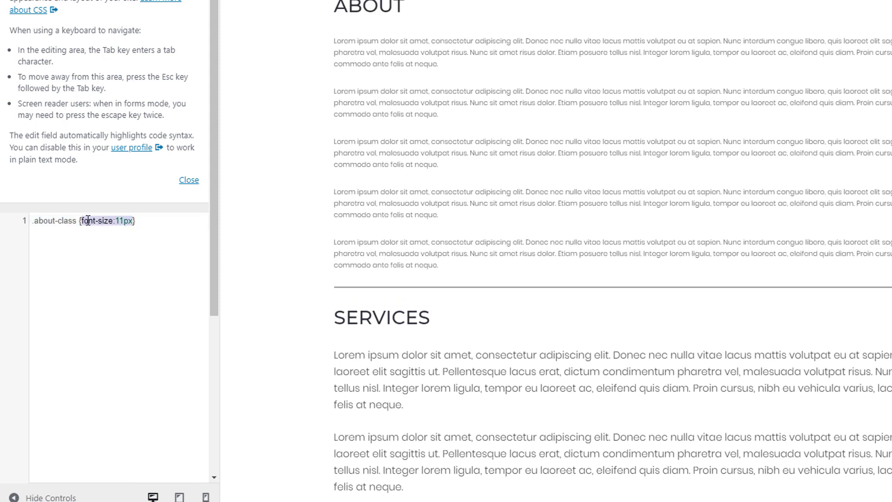
# Change the rule to background-color:#333, then delete the whole .about-class rule
pyautogui.write('backgro')
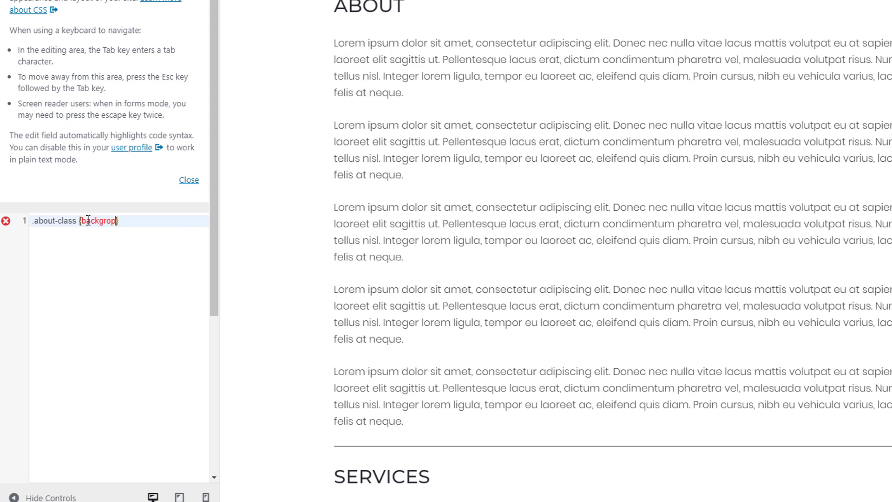
pyautogui.write('und-color:')
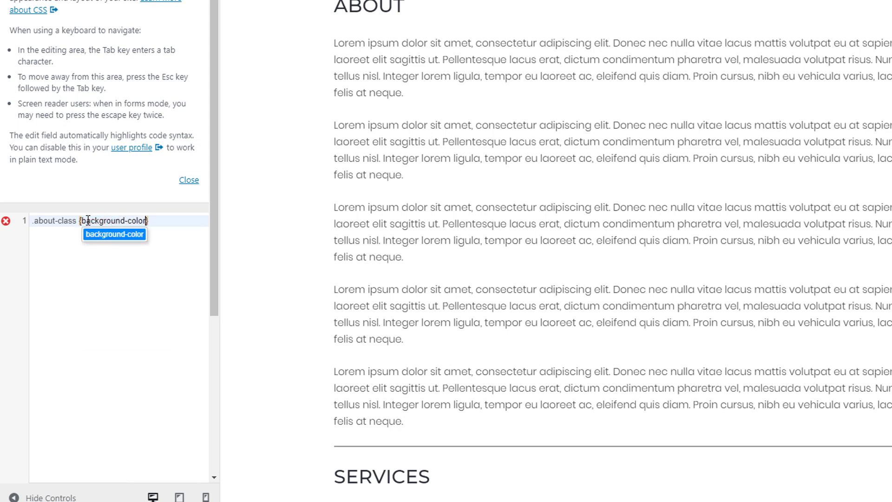
pyautogui.write('#333')
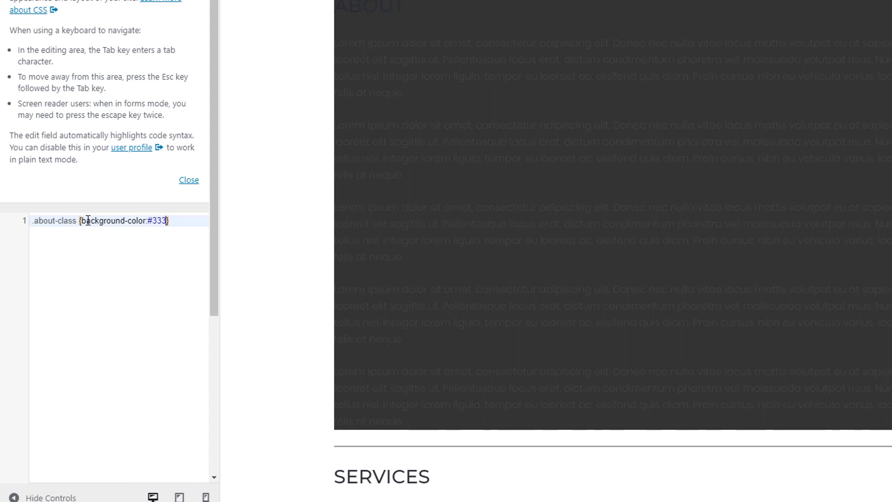
pyautogui.hotkey('ctrl', 'shift', 'i')
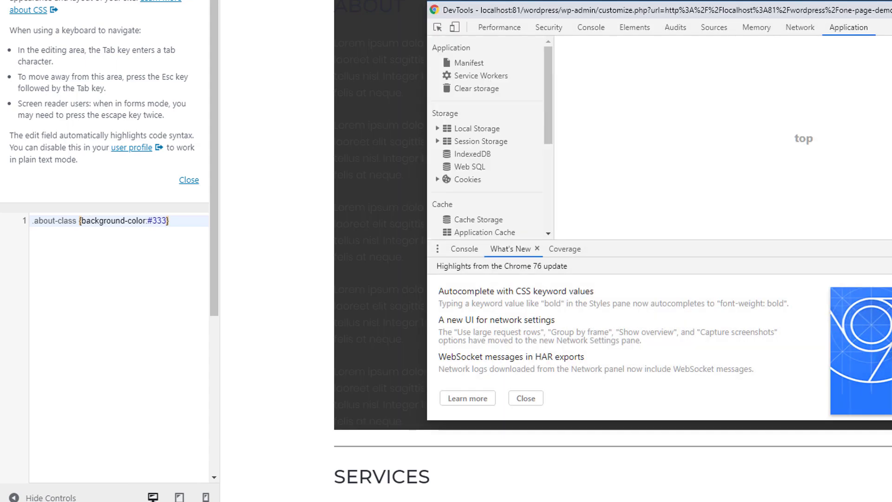
pyautogui.hotkey('ctrl', 'shift', 'i')
pyautogui.moveTo(189, 225); pyautogui.dragTo(4, 223)
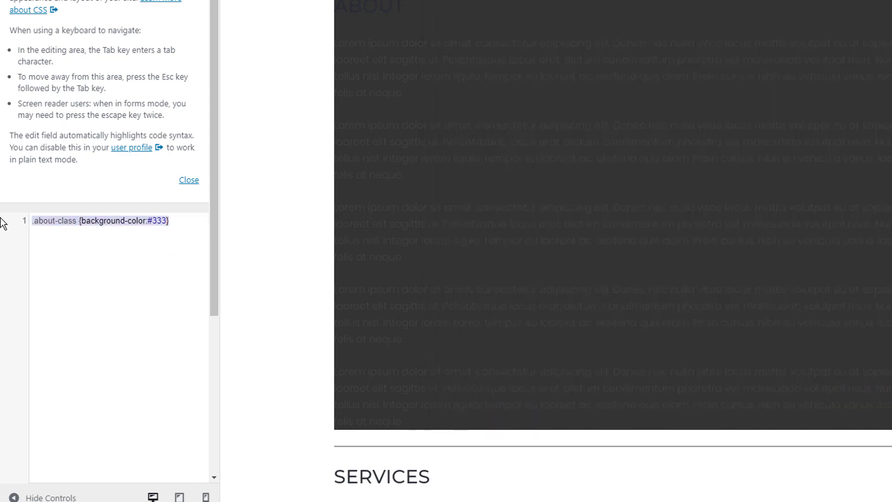
pyautogui.press('BackSpace')
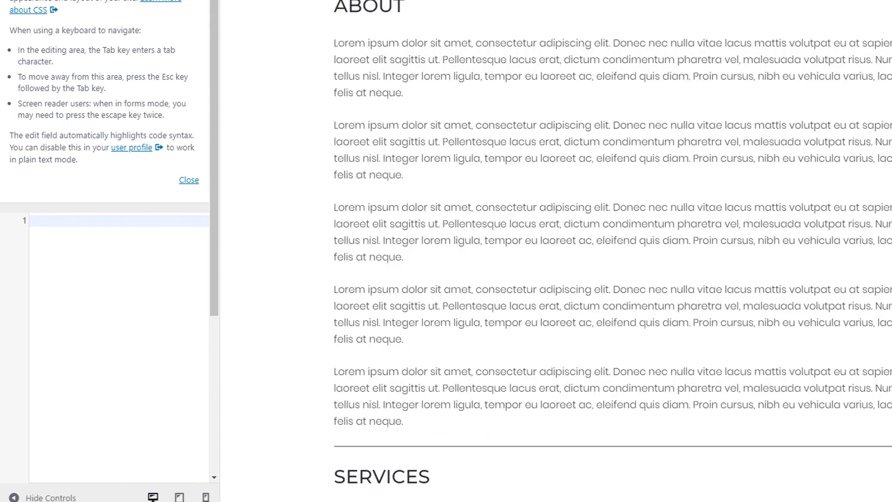